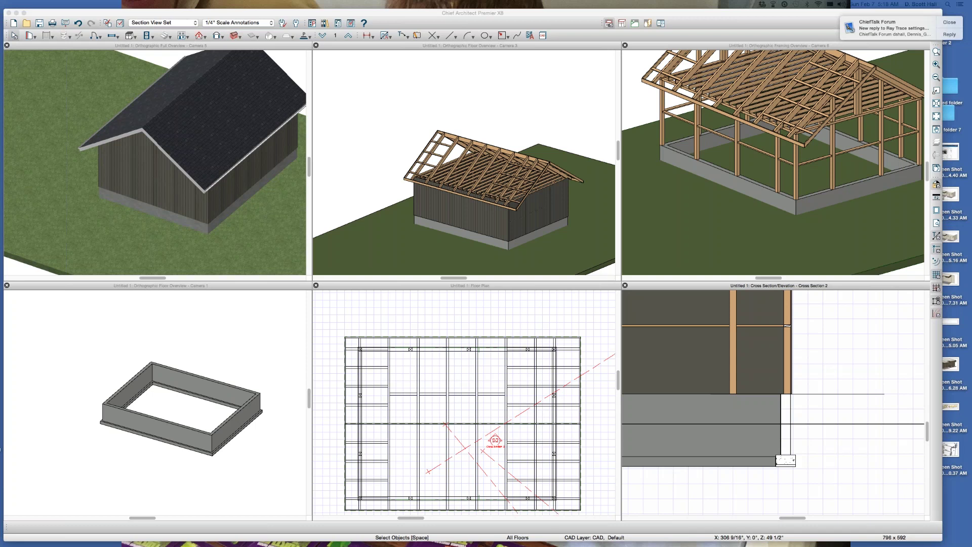
Examine the stem wall and footing in the cross section, selecting the footing to check its position.
{"action": "left_click_drag", "start_coordinate": [750, 362], "coordinate": [802, 418]}
{"action": "key", "text": "Escape"}
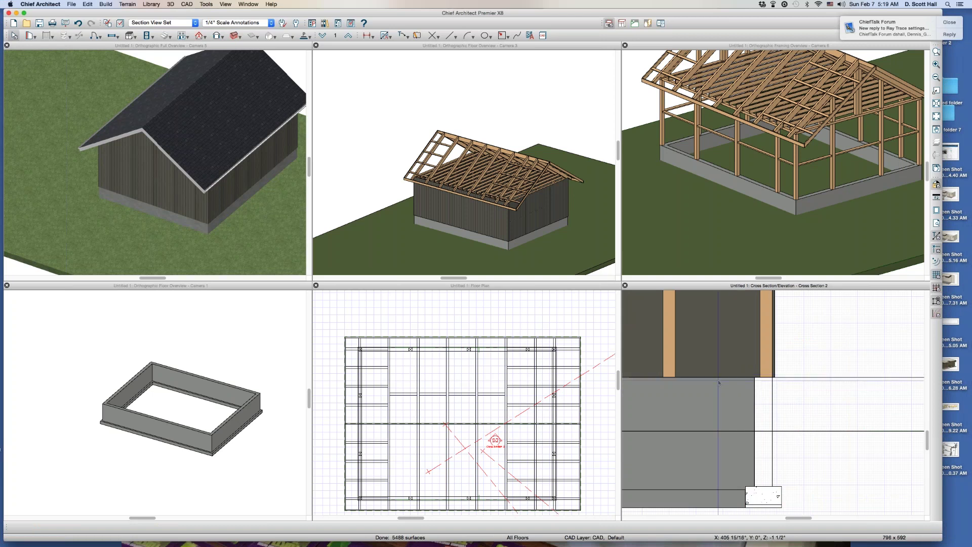
{"action": "left_click_drag", "start_coordinate": [719, 383], "coordinate": [733, 401]}
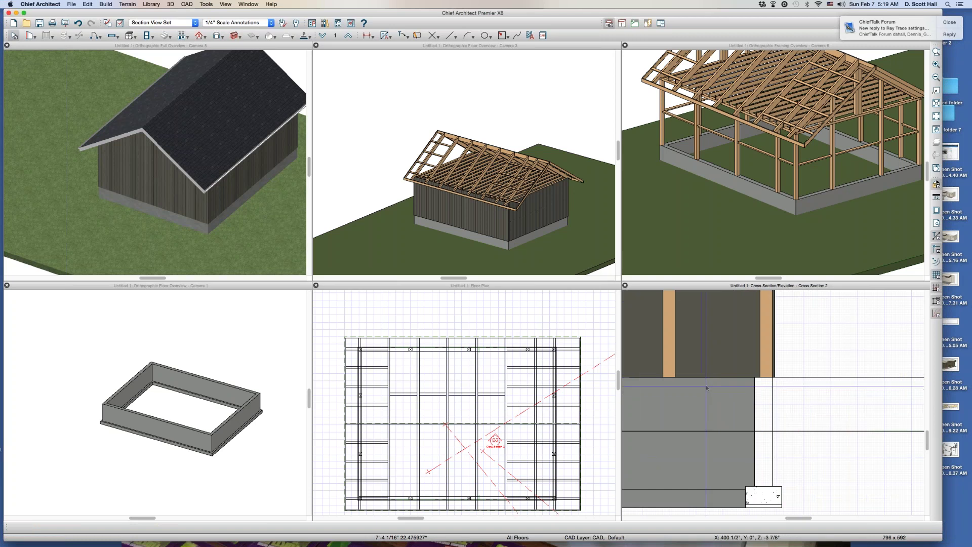
{"action": "left_click_drag", "start_coordinate": [709, 378], "coordinate": [824, 514]}
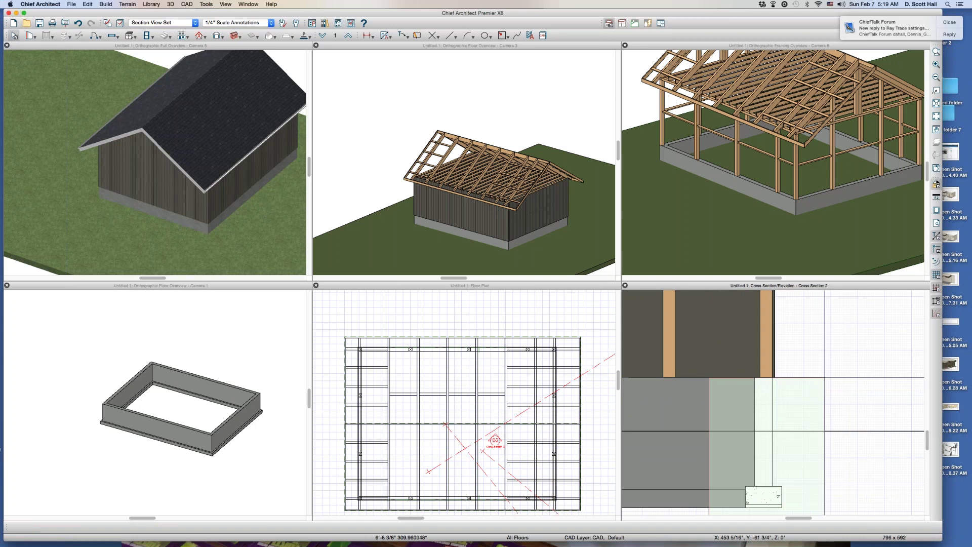
{"action": "left_click_drag", "start_coordinate": [824, 515], "coordinate": [823, 514]}
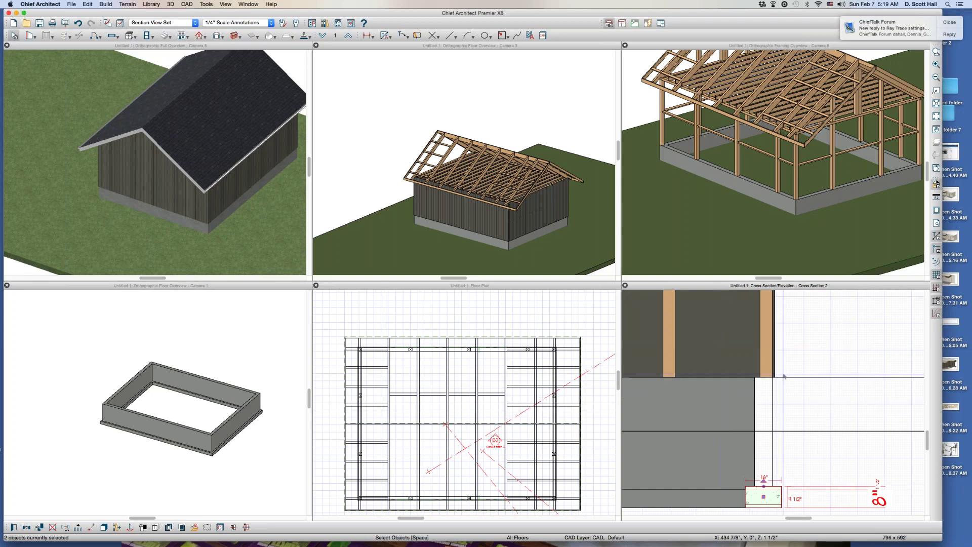
{"action": "left_click_drag", "start_coordinate": [753, 395], "coordinate": [880, 391]}
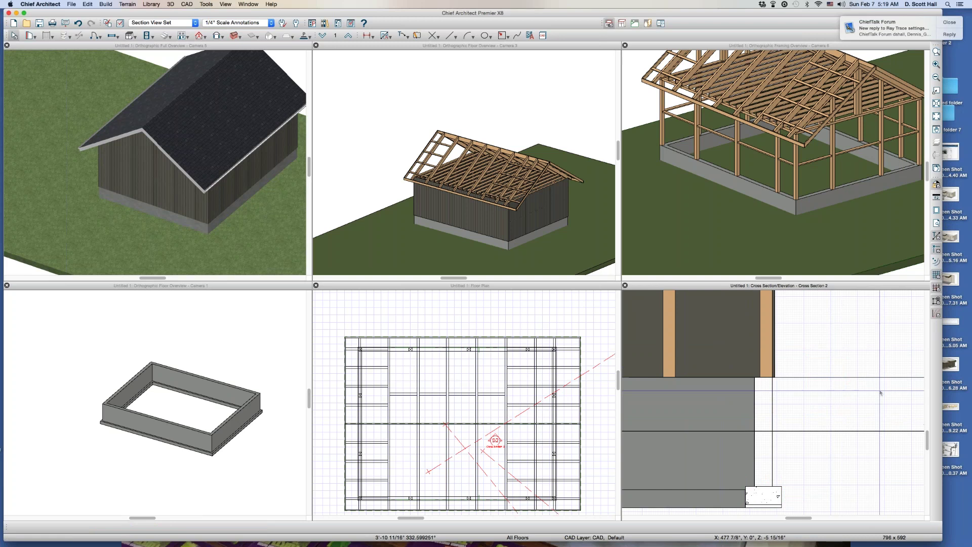
Set the main room's floor structure thickness to 12" from the floor plan.
{"action": "left_click", "coordinate": [467, 375]}
{"action": "double_click", "coordinate": [467, 375]}
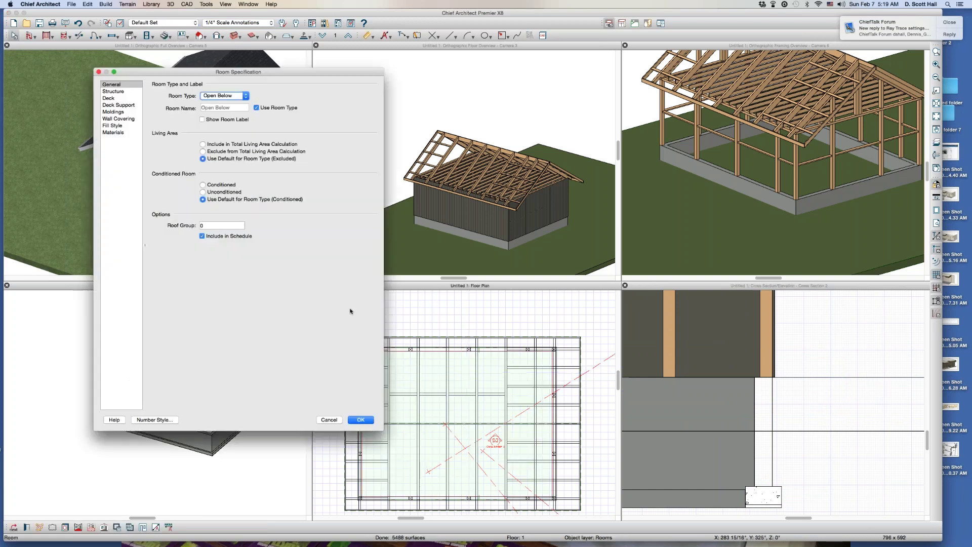
{"action": "left_click", "coordinate": [112, 91]}
{"action": "left_click", "coordinate": [244, 381]}
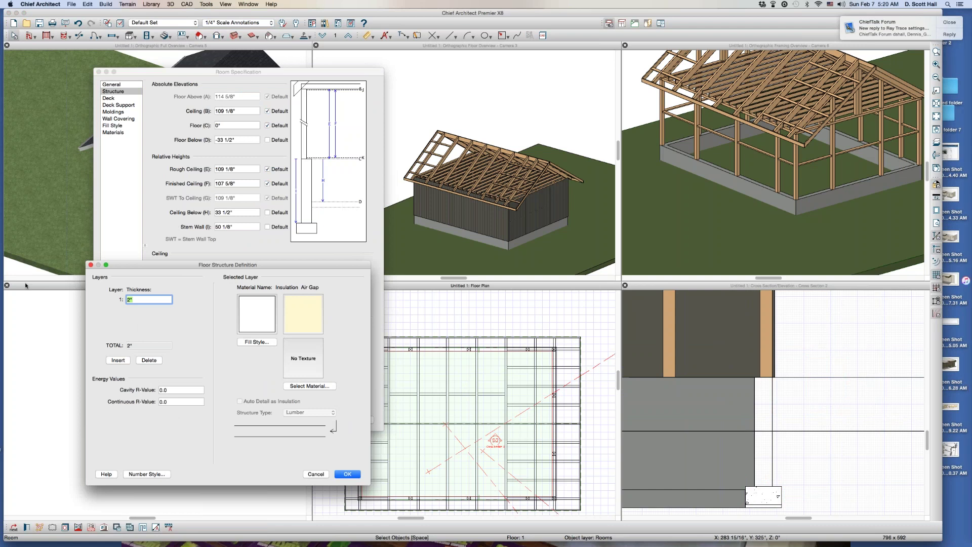
{"action": "type", "text": "12"}
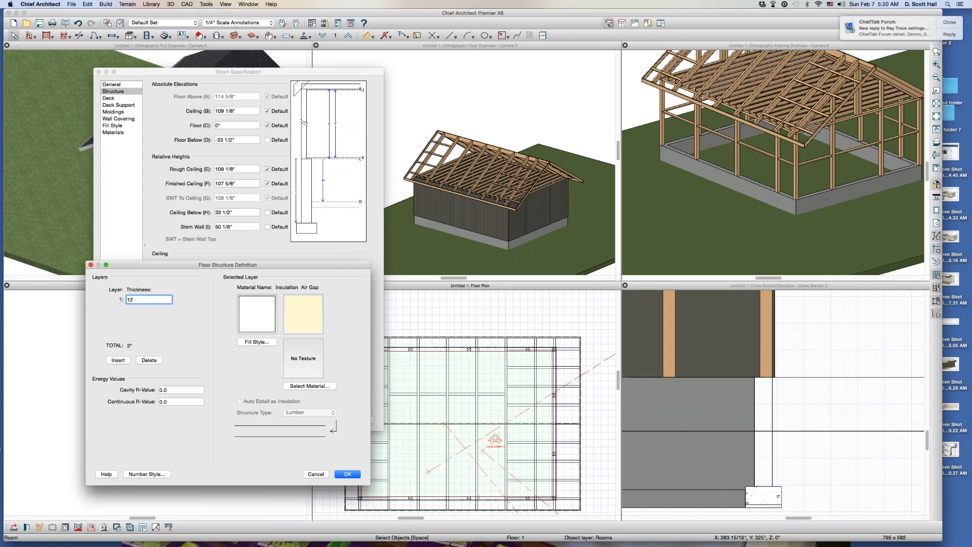
{"action": "left_click", "coordinate": [347, 474]}
{"action": "left_click", "coordinate": [358, 420]}
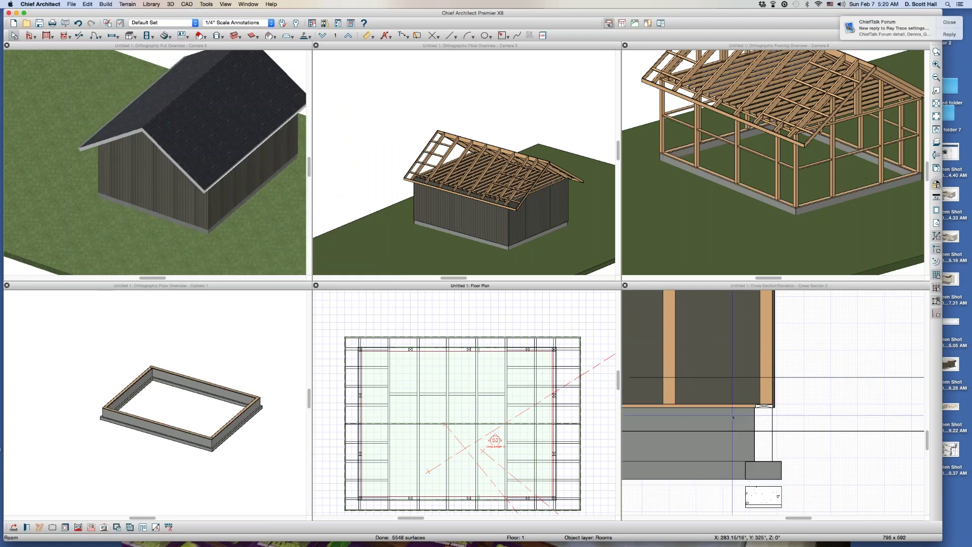
Change the horizontal CAD line at floor level in the cross section to red with a line weight of 200.
{"action": "scroll", "coordinate": [755, 404], "scroll_direction": "up", "scroll_amount": 1}
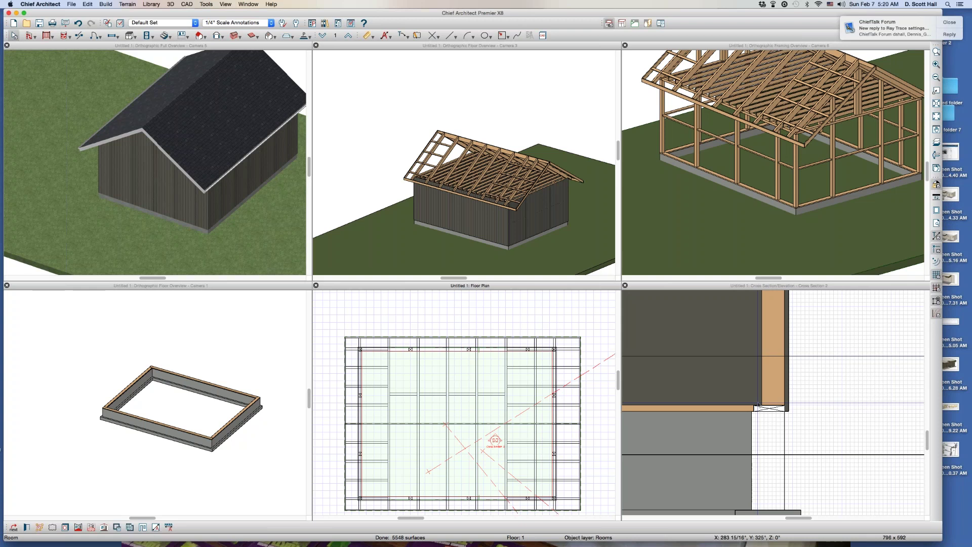
{"action": "key", "text": "Escape"}
{"action": "left_click", "coordinate": [829, 356]}
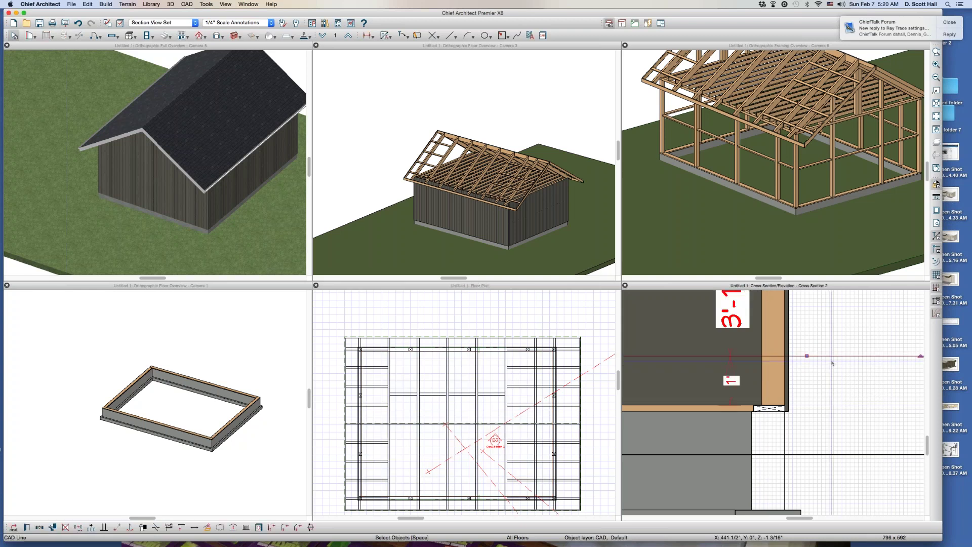
{"action": "double_click", "coordinate": [831, 357]}
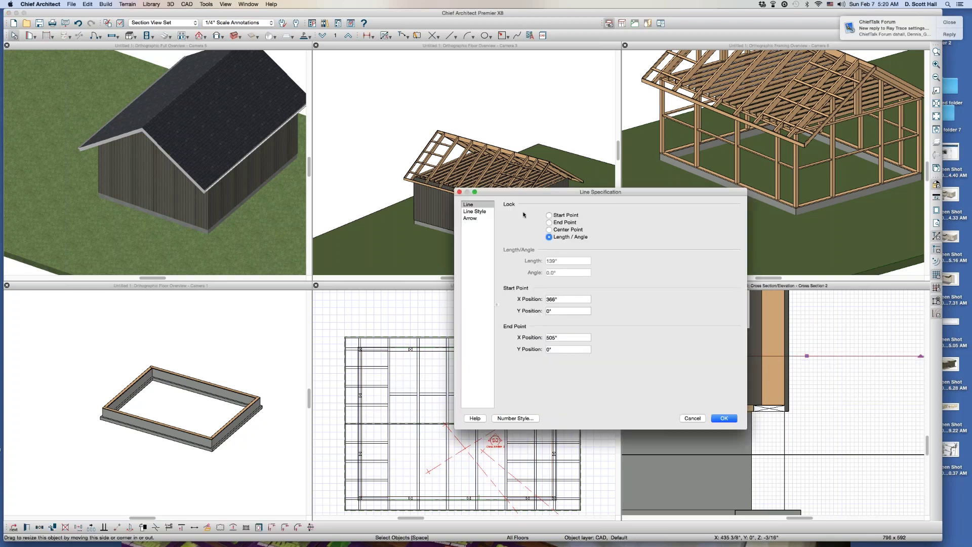
{"action": "left_click", "coordinate": [476, 212]}
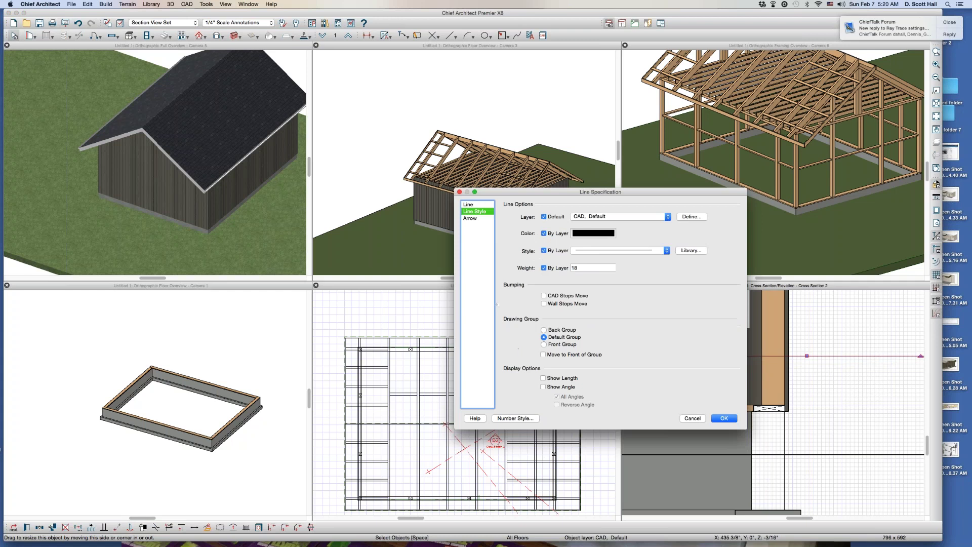
{"action": "left_click", "coordinate": [584, 234]}
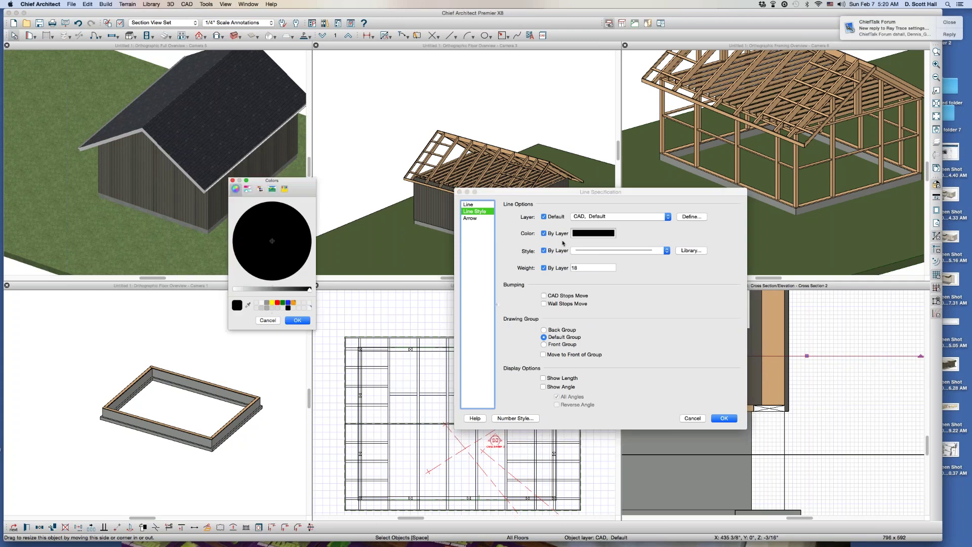
{"action": "left_click", "coordinate": [277, 302]}
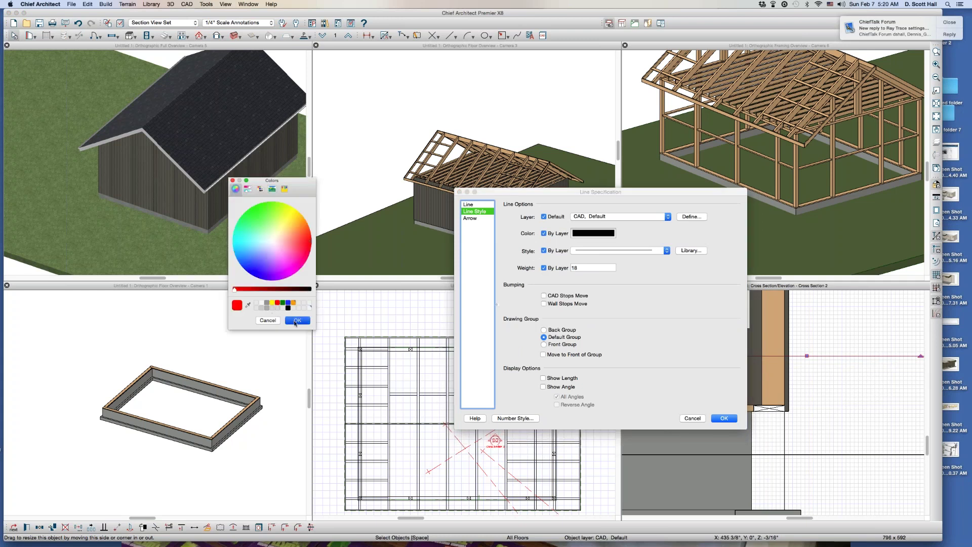
{"action": "left_click", "coordinate": [297, 320]}
{"action": "double_click", "coordinate": [580, 268]}
{"action": "type", "text": "200"}
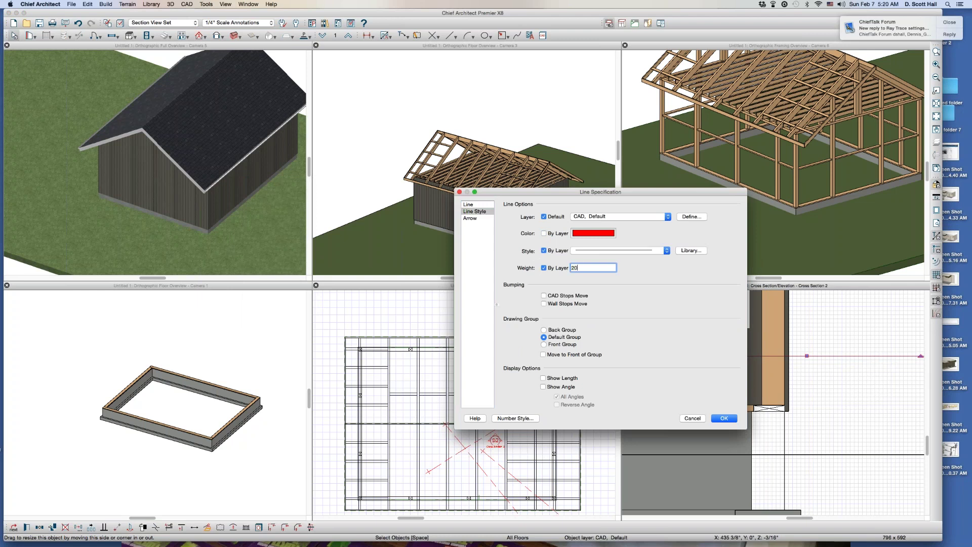
{"action": "key", "text": "Return"}
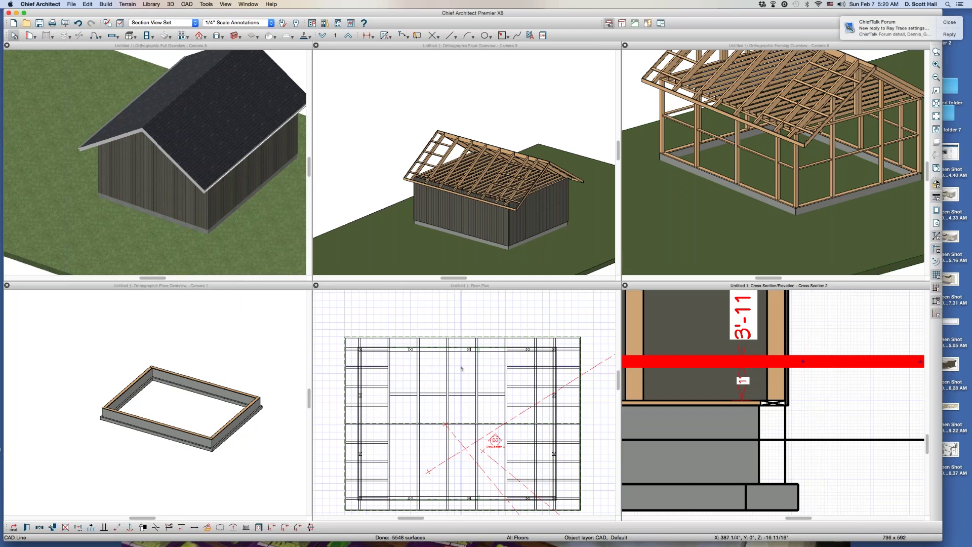
Set the main room's floor structure thickness to 0".
{"action": "left_click", "coordinate": [462, 384]}
{"action": "left_click", "coordinate": [462, 384]}
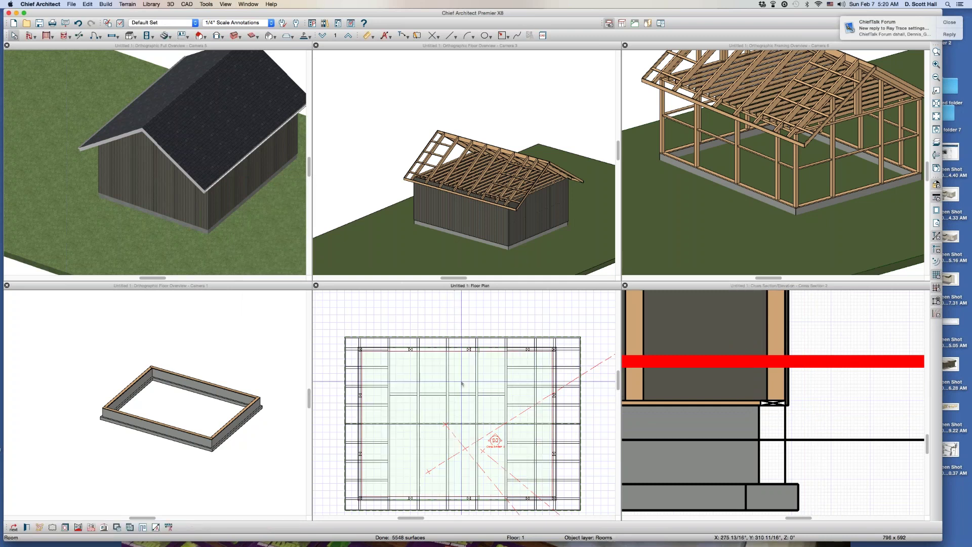
{"action": "double_click", "coordinate": [462, 384]}
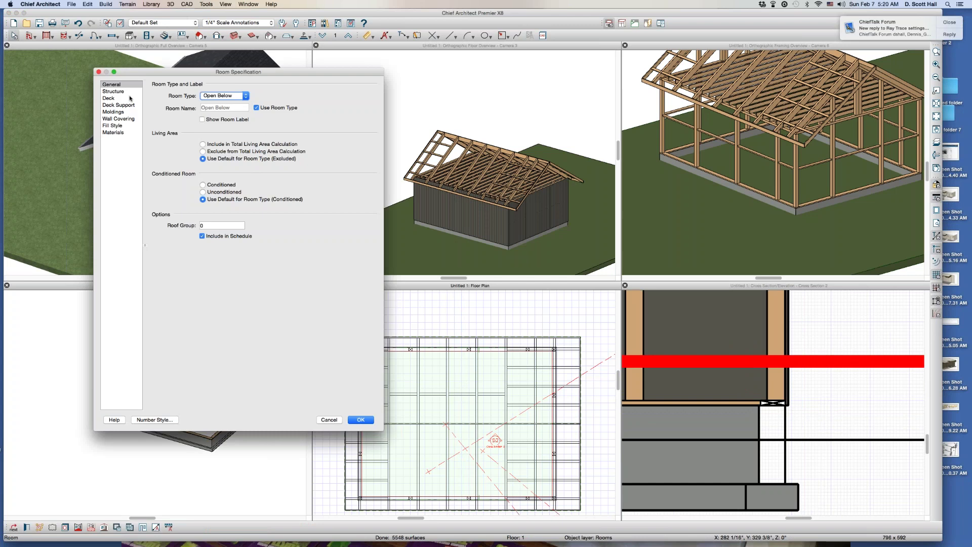
{"action": "left_click", "coordinate": [127, 92]}
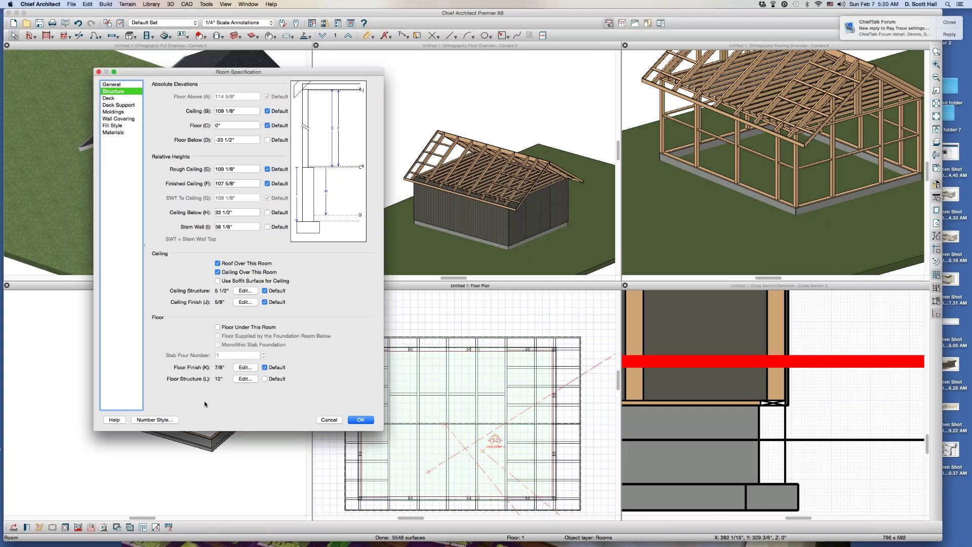
{"action": "left_click", "coordinate": [246, 379]}
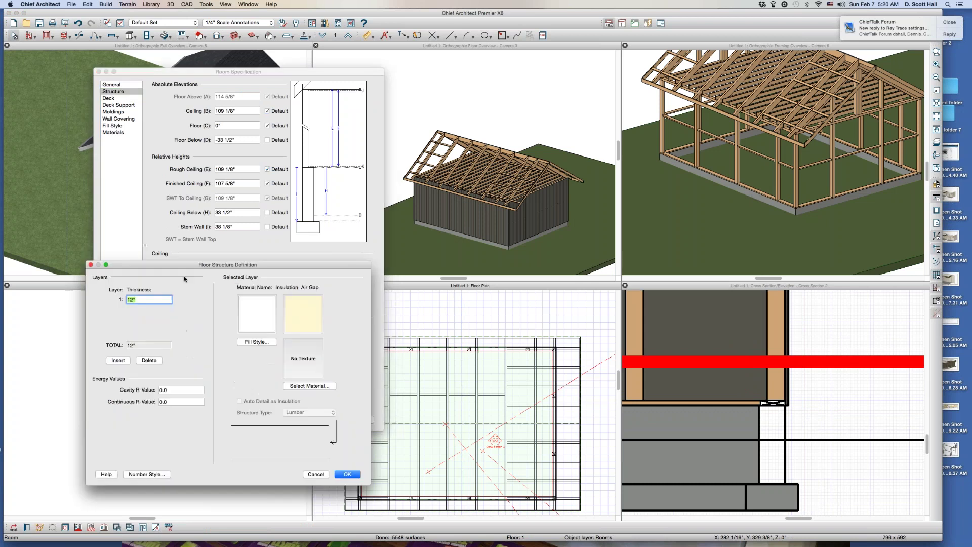
{"action": "type", "text": "0"}
{"action": "key", "text": "Tab"}
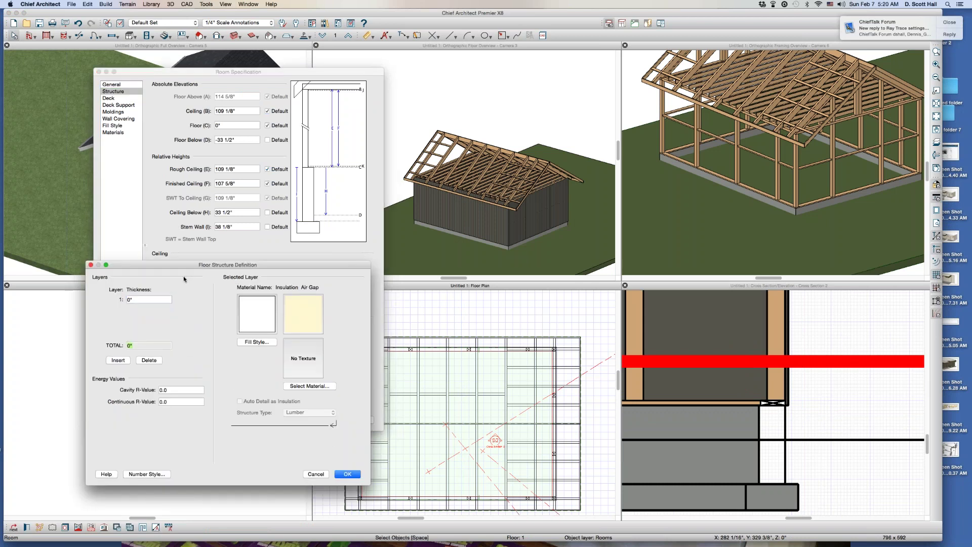
{"action": "key", "text": "Return"}
{"action": "key", "text": "Return"}
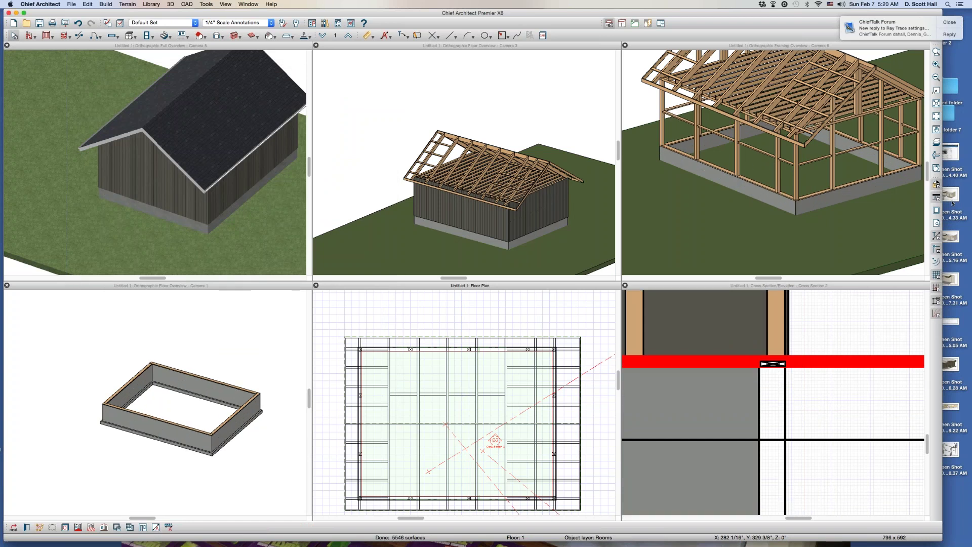
Compare the red floor line with the bottom plate and stem wall in the cross section, toggling the line weight display.
{"action": "left_click", "coordinate": [830, 435]}
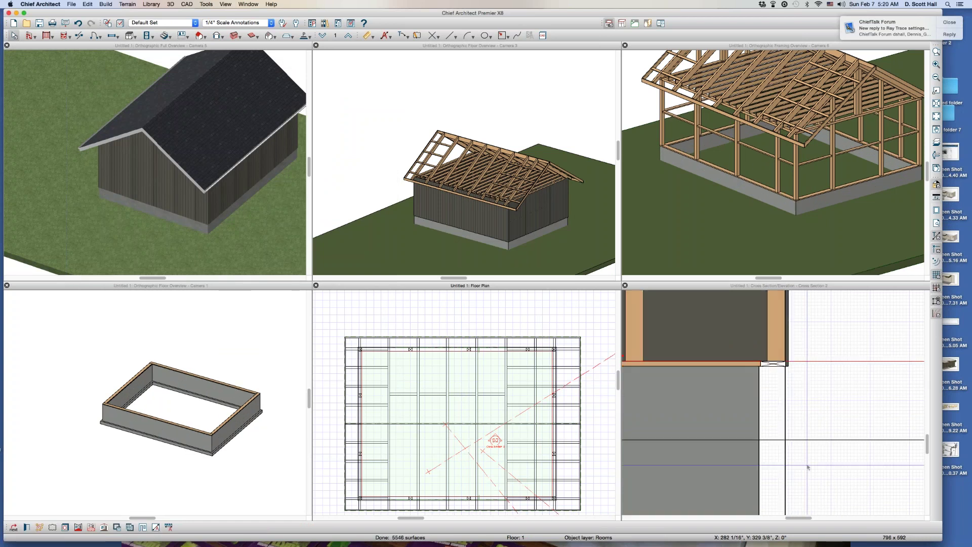
{"action": "left_click", "coordinate": [810, 405]}
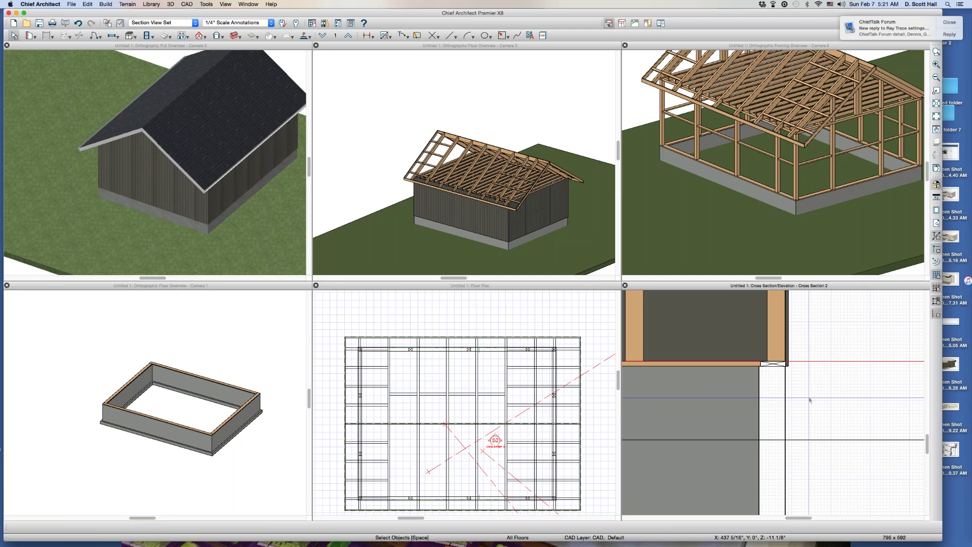
{"action": "left_click", "coordinate": [820, 427]}
{"action": "left_click", "coordinate": [840, 391]}
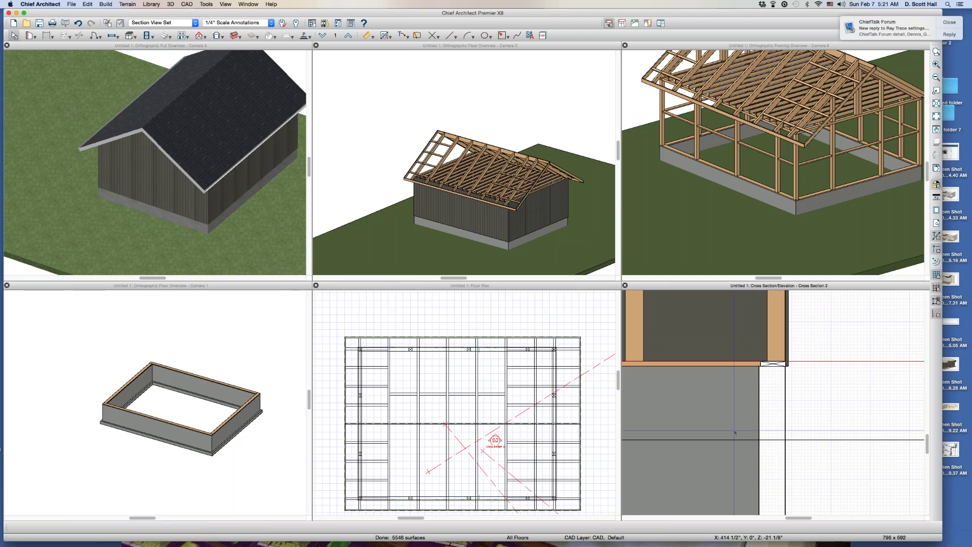
{"action": "left_click", "coordinate": [845, 361]}
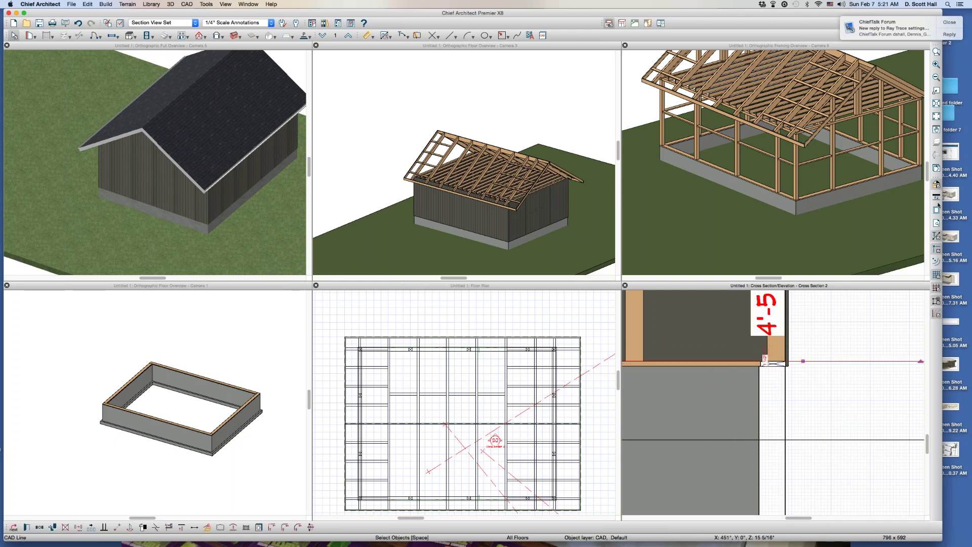
{"action": "left_click", "coordinate": [937, 199]}
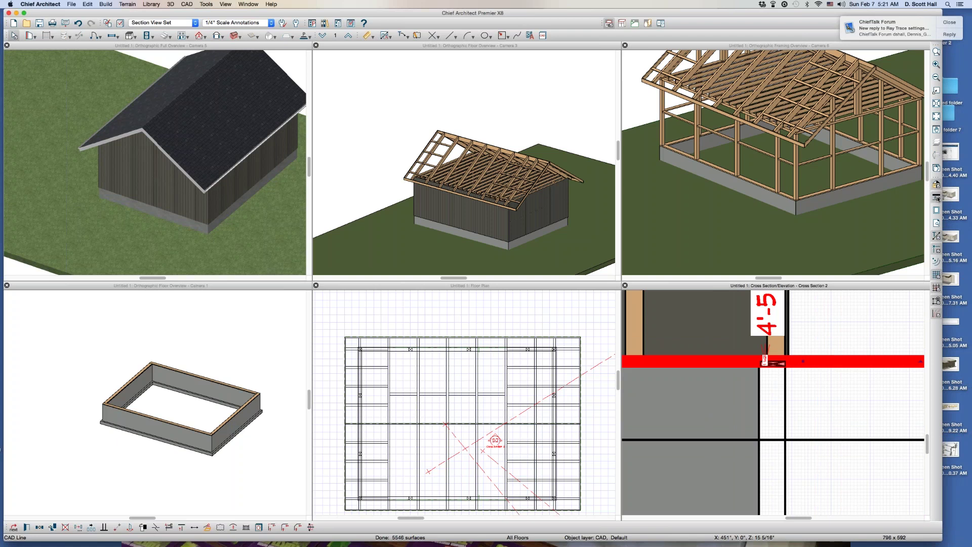
{"action": "left_click", "coordinate": [937, 198]}
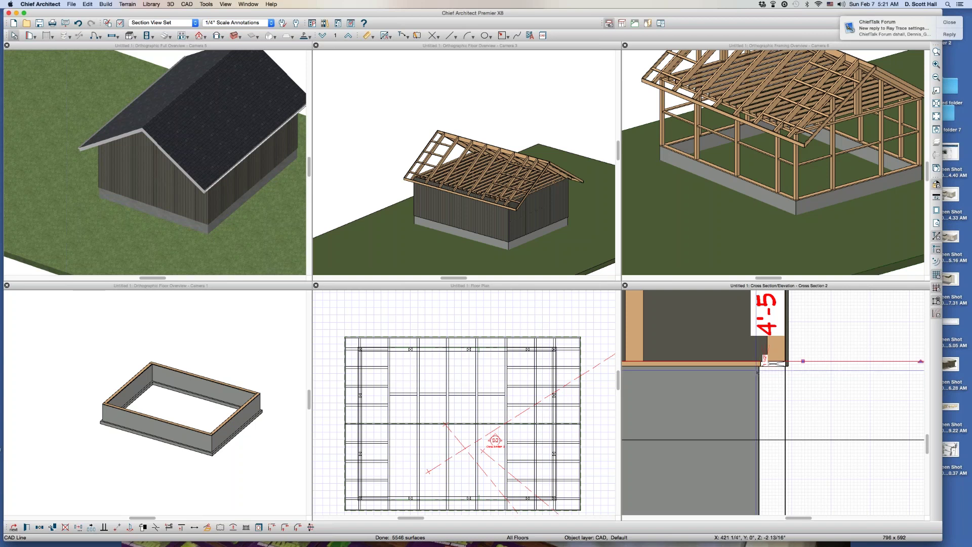
{"action": "key", "text": "Escape"}
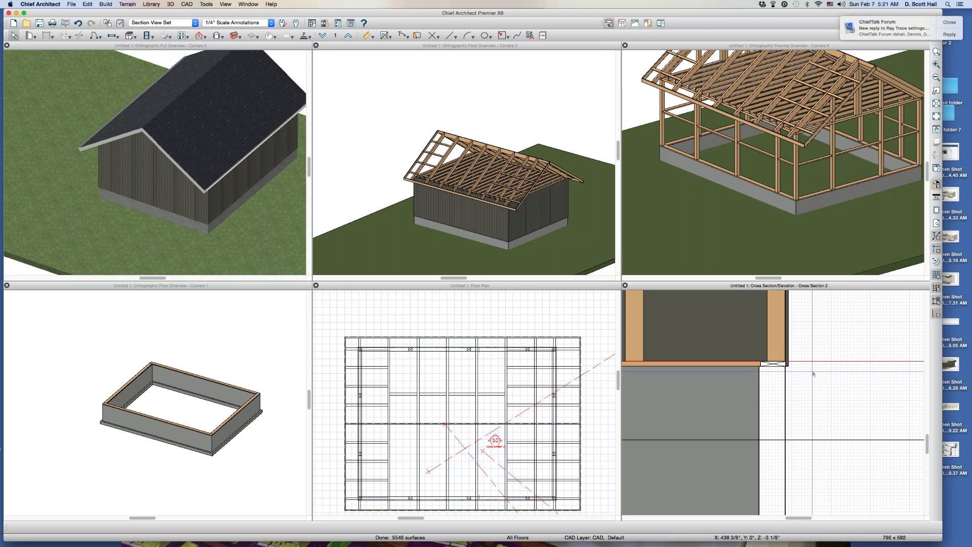
In the wall framing defaults, set the bottom plate count to 1 and the bottom plate thickness to 3.5".
{"action": "left_click", "coordinate": [468, 376]}
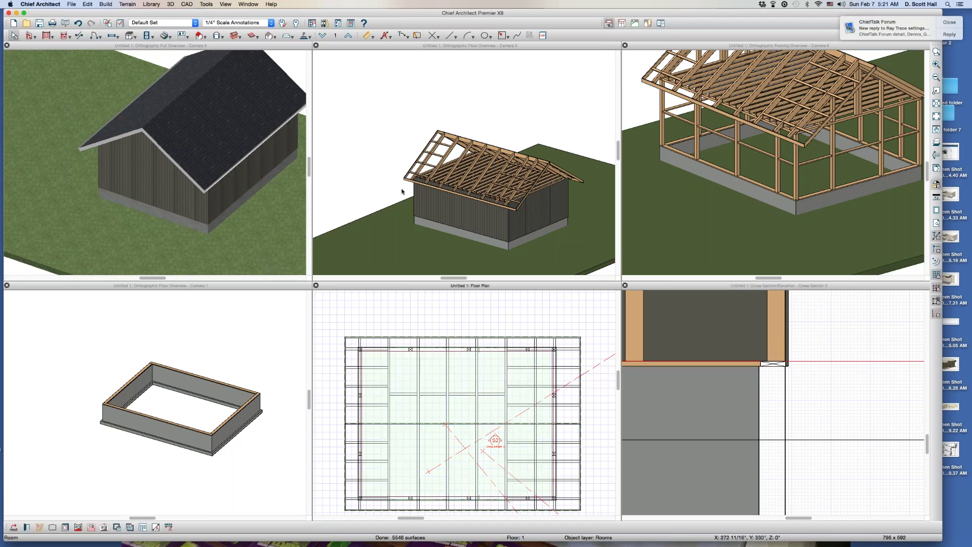
{"action": "key", "text": "super+d"}
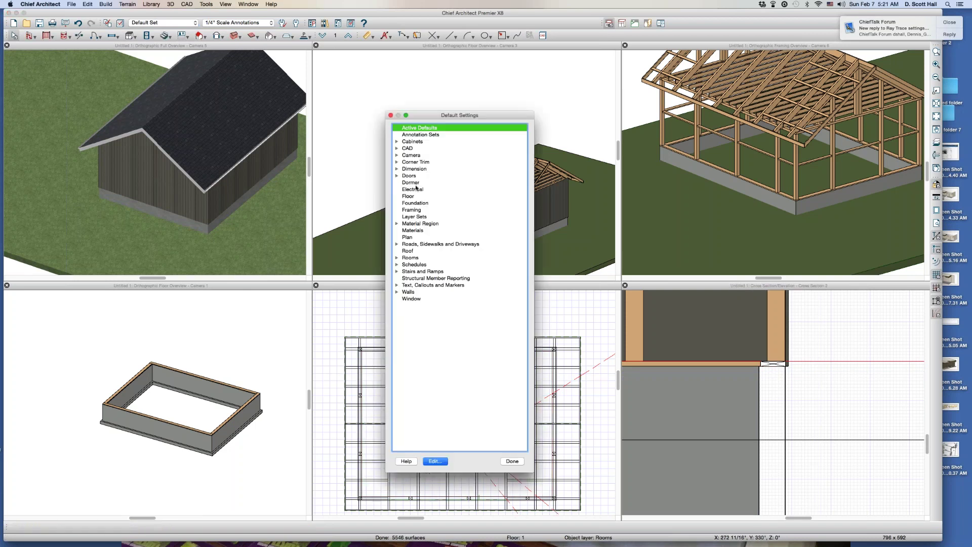
{"action": "left_click", "coordinate": [426, 211]}
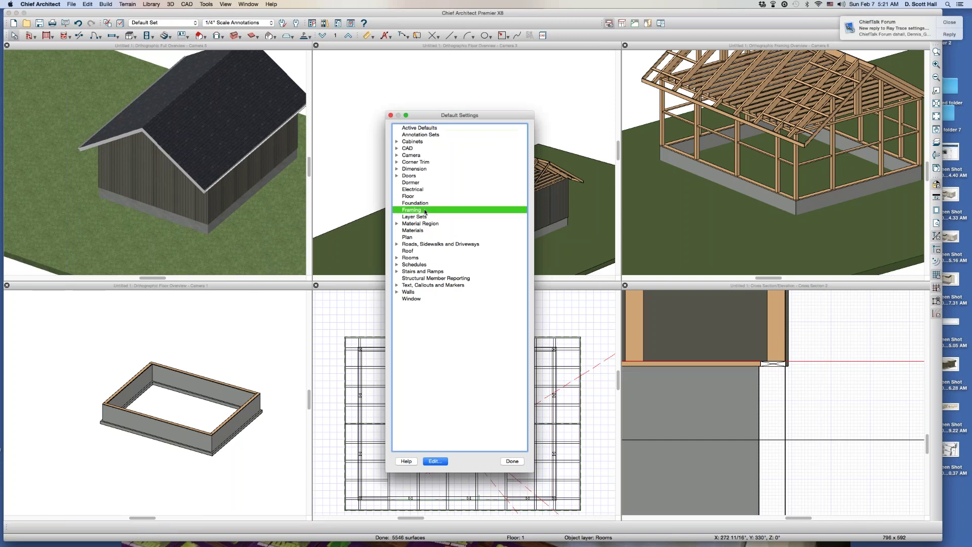
{"action": "double_click", "coordinate": [425, 211]}
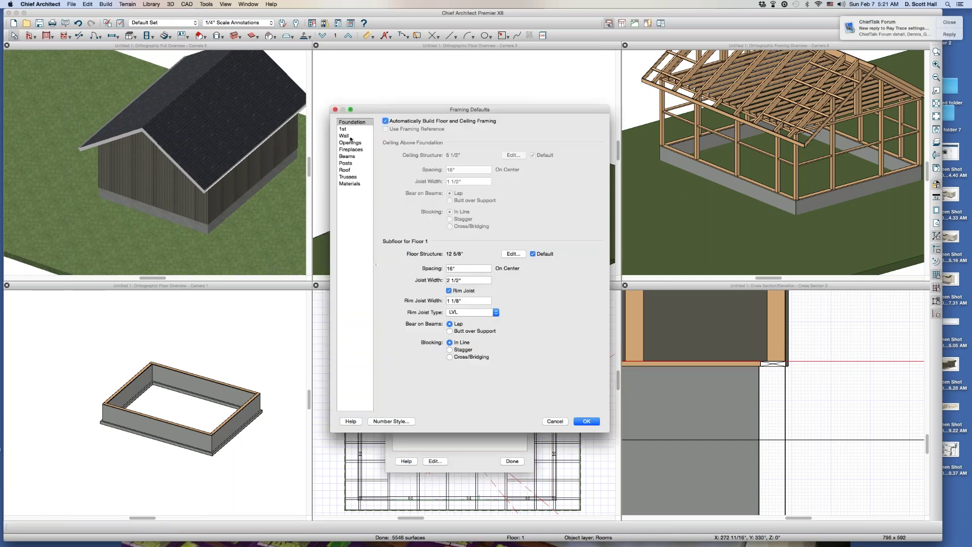
{"action": "left_click", "coordinate": [350, 136]}
{"action": "key", "text": "Tab"}
{"action": "key", "text": "Tab"}
{"action": "key", "text": "Tab"}
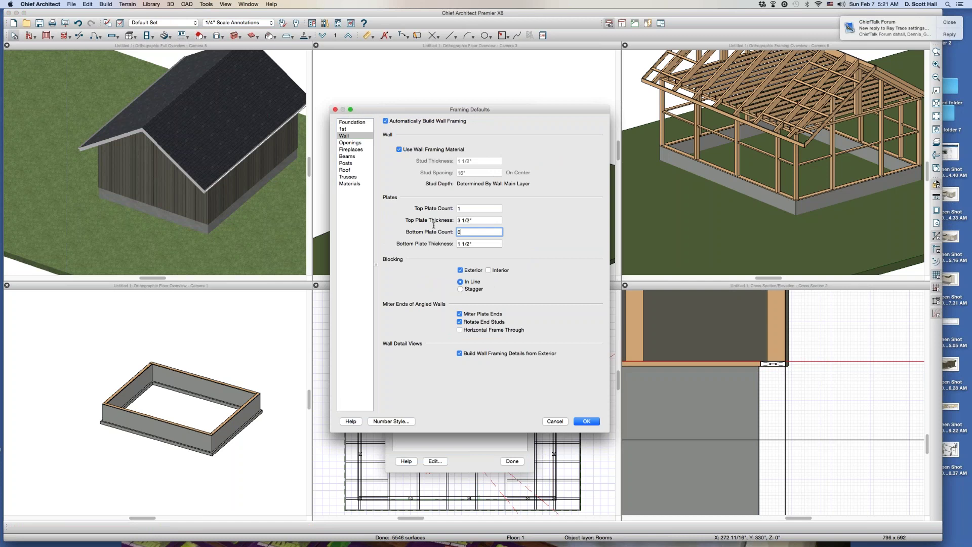
{"action": "type", "text": "1"}
{"action": "key", "text": "Tab"}
{"action": "type", "text": "3.5"}
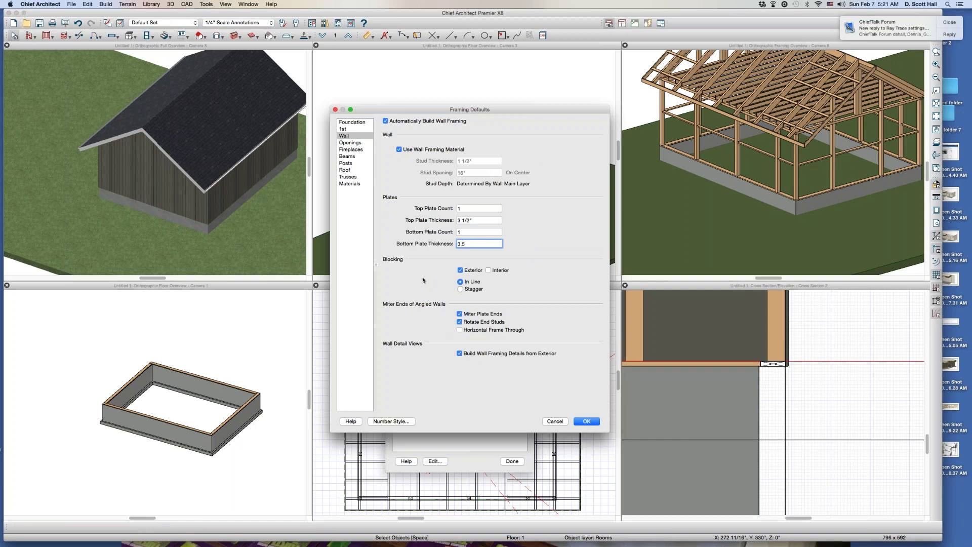
{"action": "key", "text": "Tab"}
{"action": "left_click", "coordinate": [591, 423]}
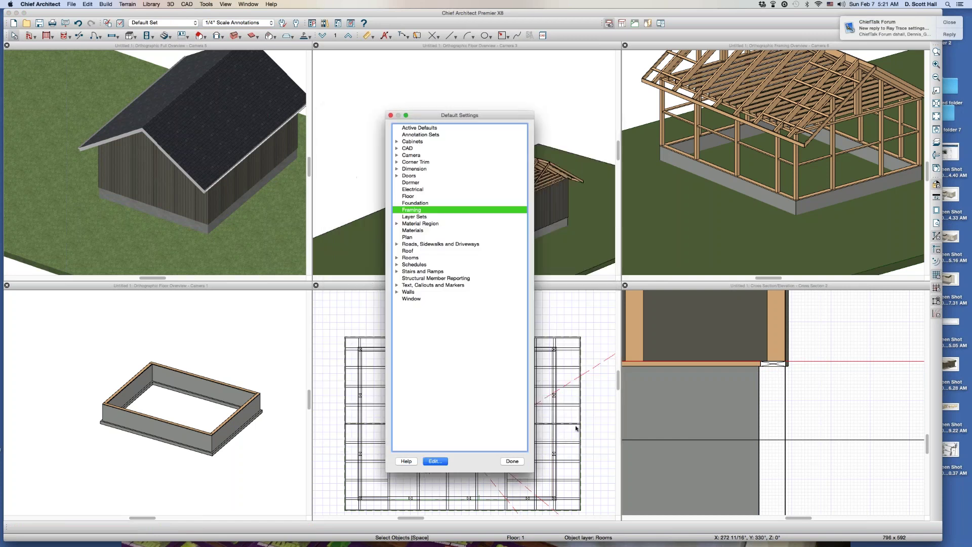
{"action": "left_click", "coordinate": [513, 461]}
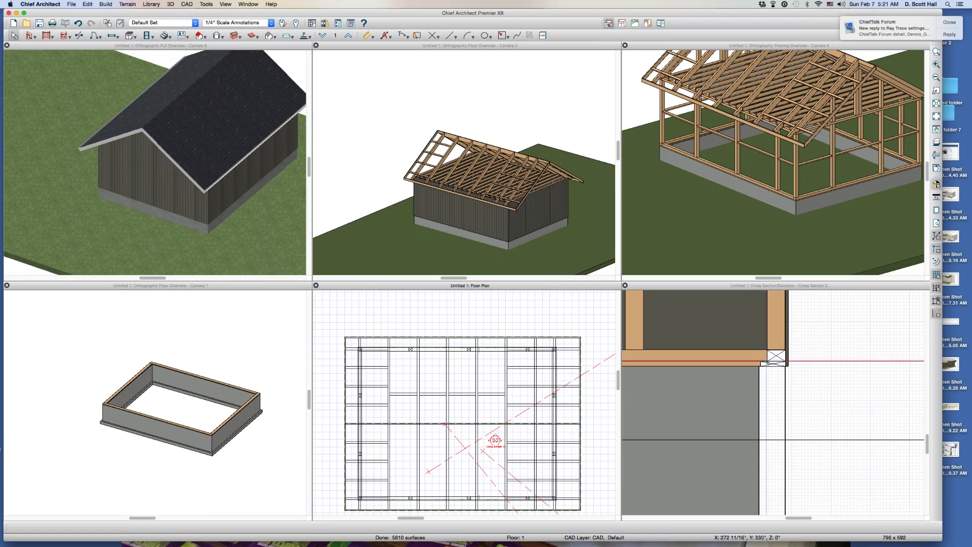
Check the sill plate height and count in the foundation defaults, keeping the existing values.
{"action": "left_click", "coordinate": [834, 414]}
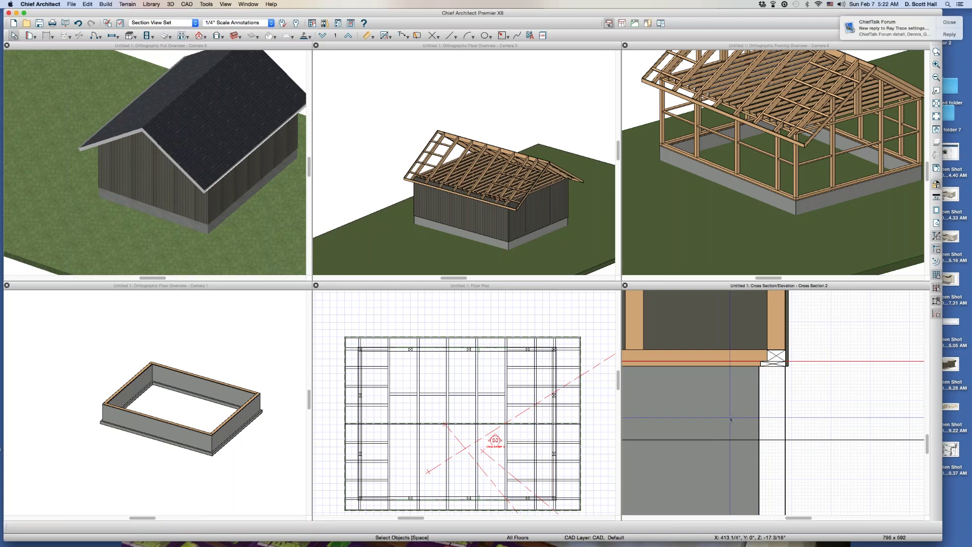
{"action": "left_click", "coordinate": [459, 324]}
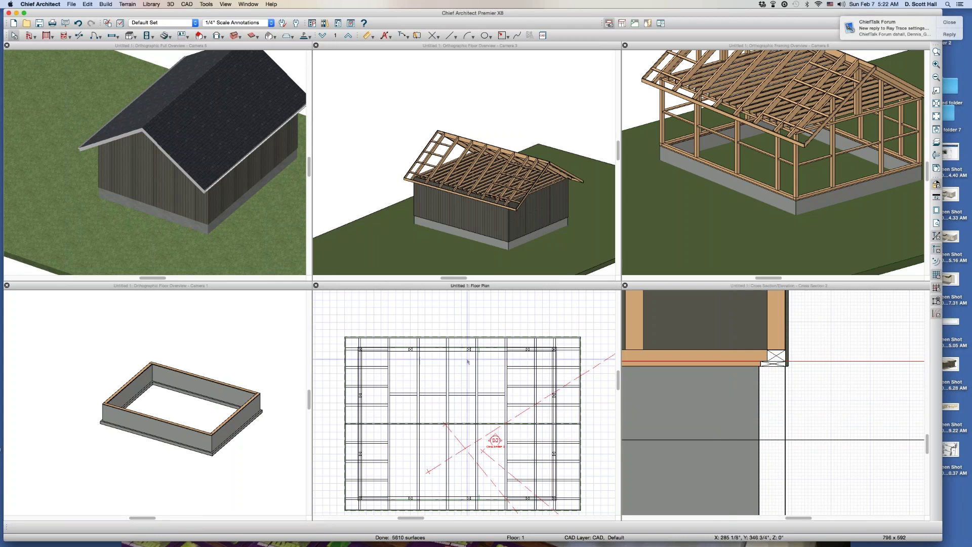
{"action": "left_click", "coordinate": [462, 386]}
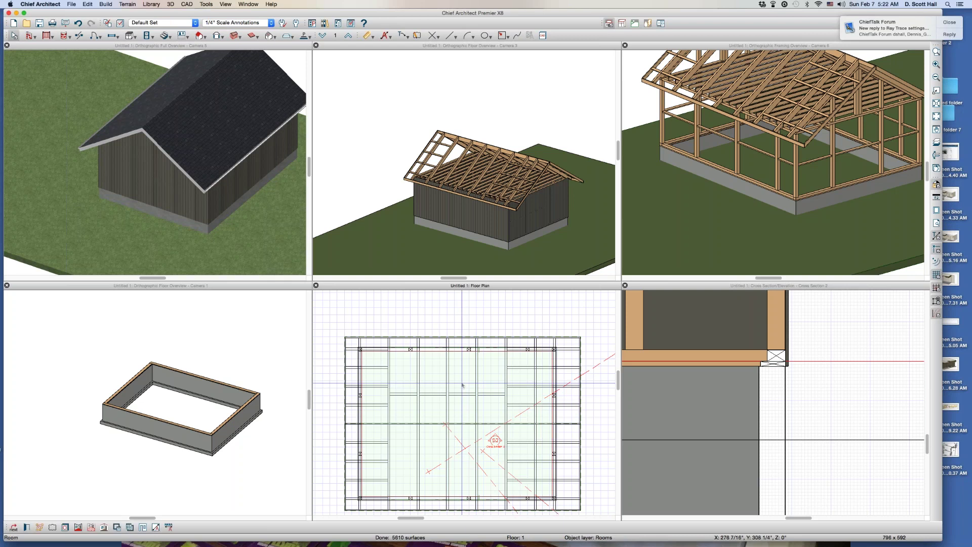
{"action": "key", "text": "super+d"}
{"action": "left_click", "coordinate": [420, 203]}
{"action": "double_click", "coordinate": [420, 203]}
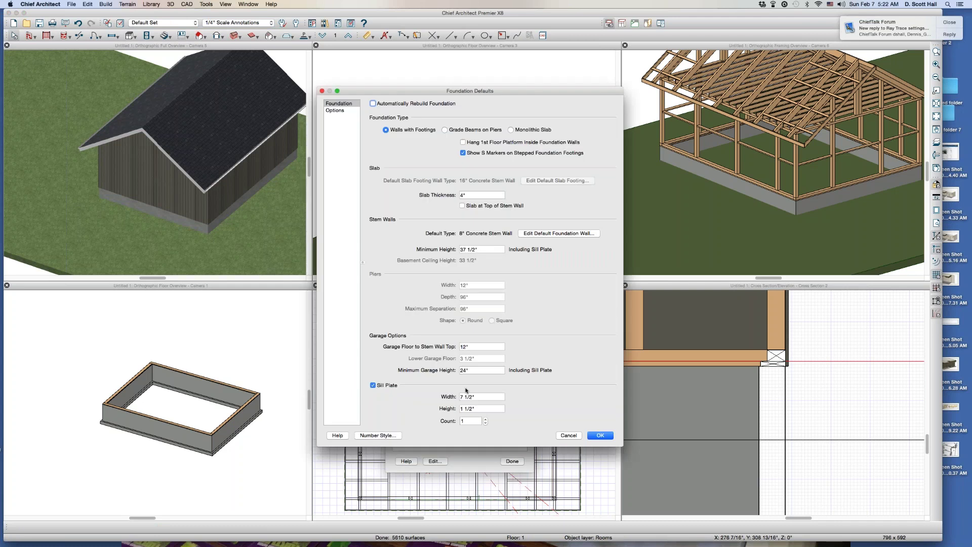
{"action": "left_click", "coordinate": [482, 408]}
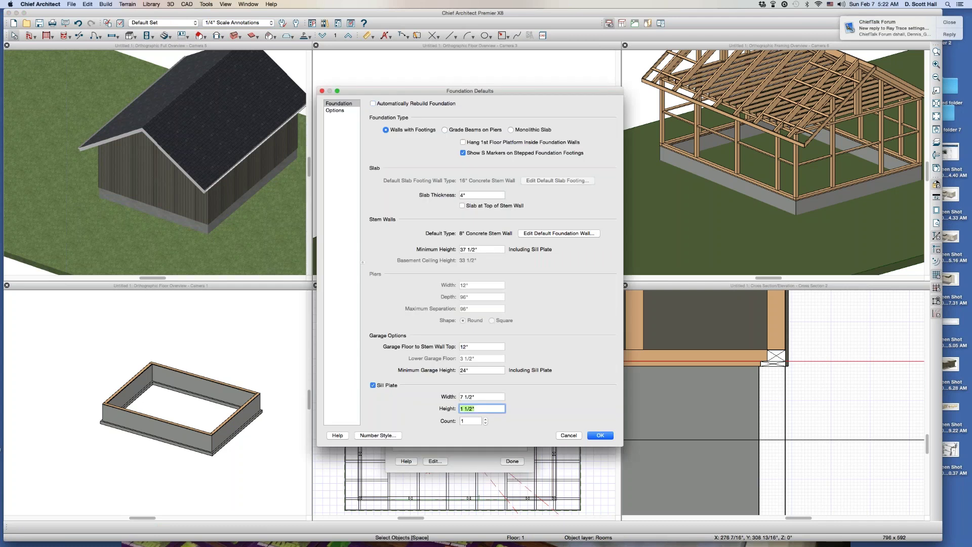
{"action": "key", "text": "Tab"}
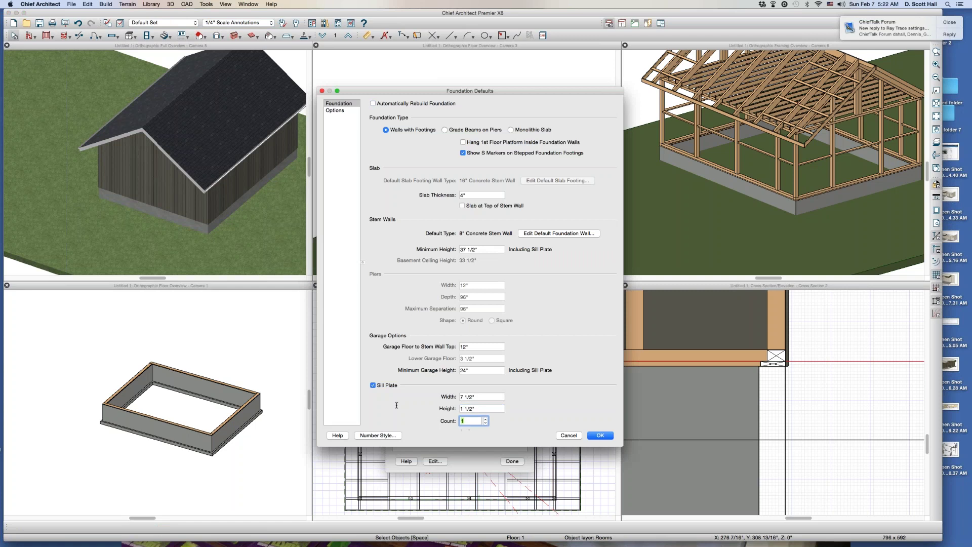
{"action": "key", "text": "Return"}
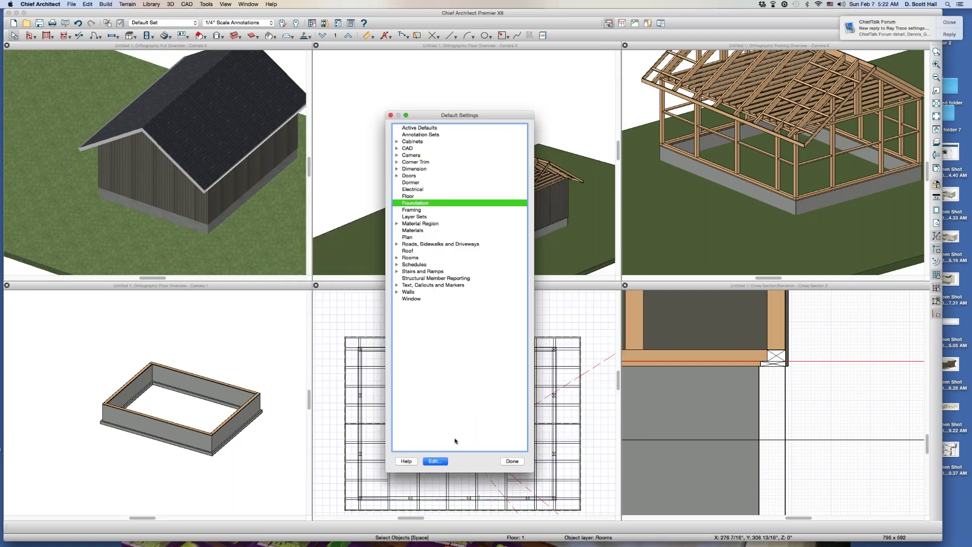
{"action": "left_click", "coordinate": [512, 461]}
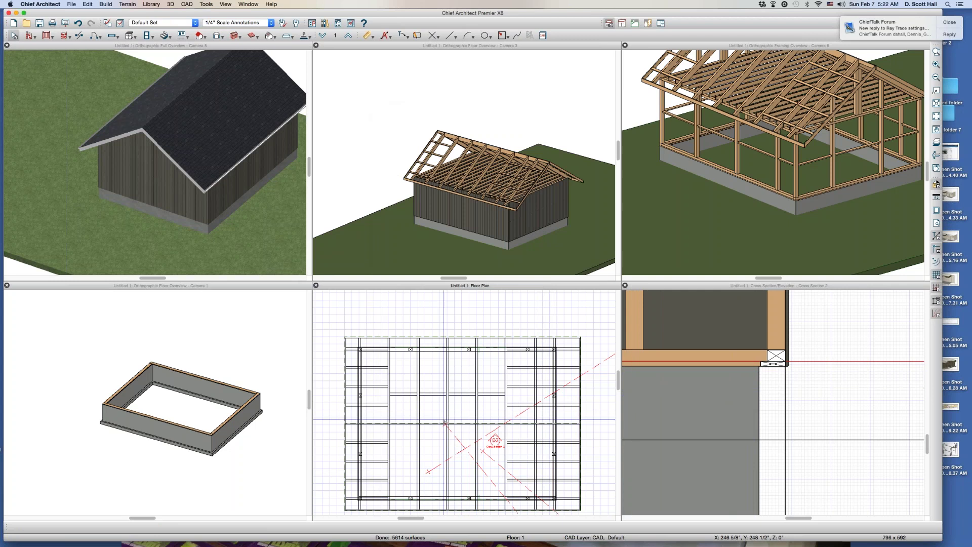
Set the sill plate width in the foundation defaults to 5.5" and check the sill in the cross section.
{"action": "key", "text": "F10"}
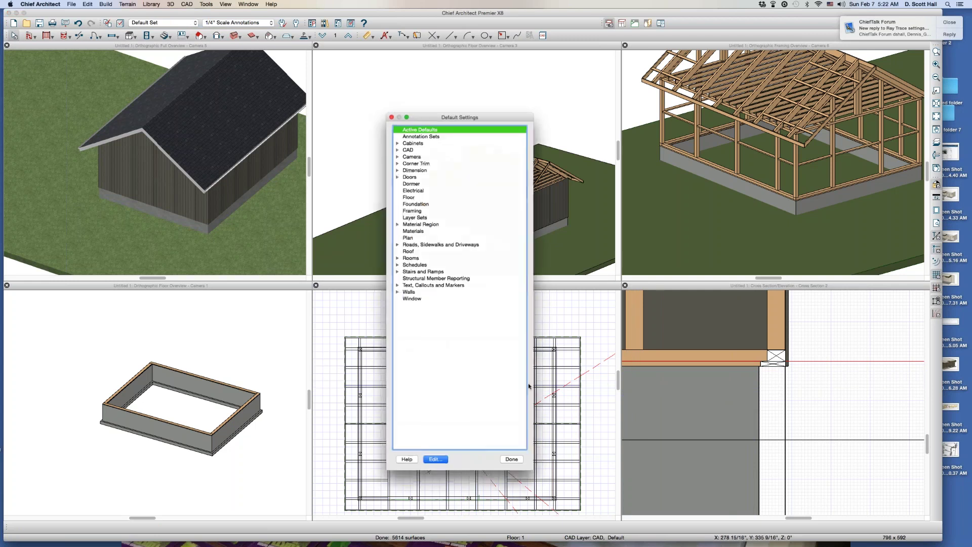
{"action": "double_click", "coordinate": [416, 203]}
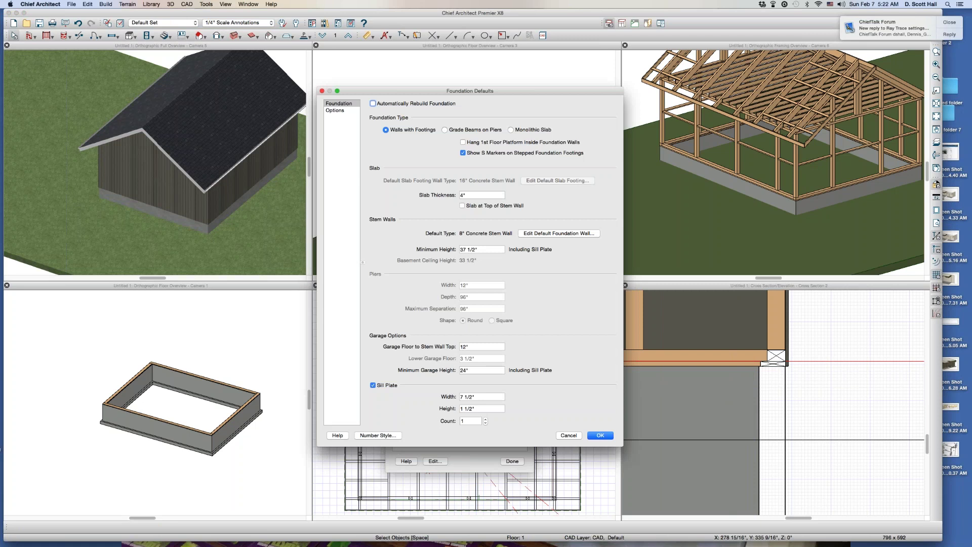
{"action": "left_click", "coordinate": [481, 398]}
{"action": "type", "text": "5.5"}
{"action": "key", "text": "Return"}
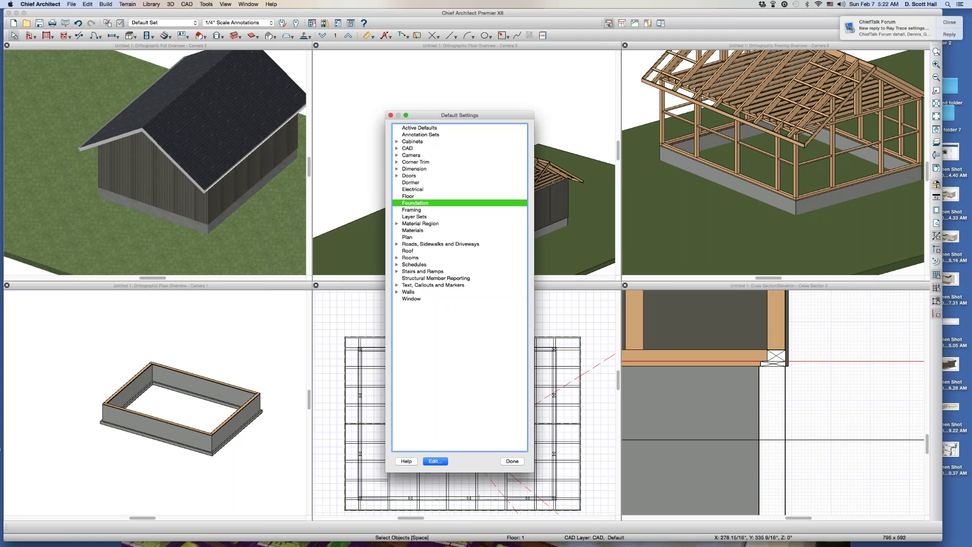
{"action": "left_click", "coordinate": [513, 460]}
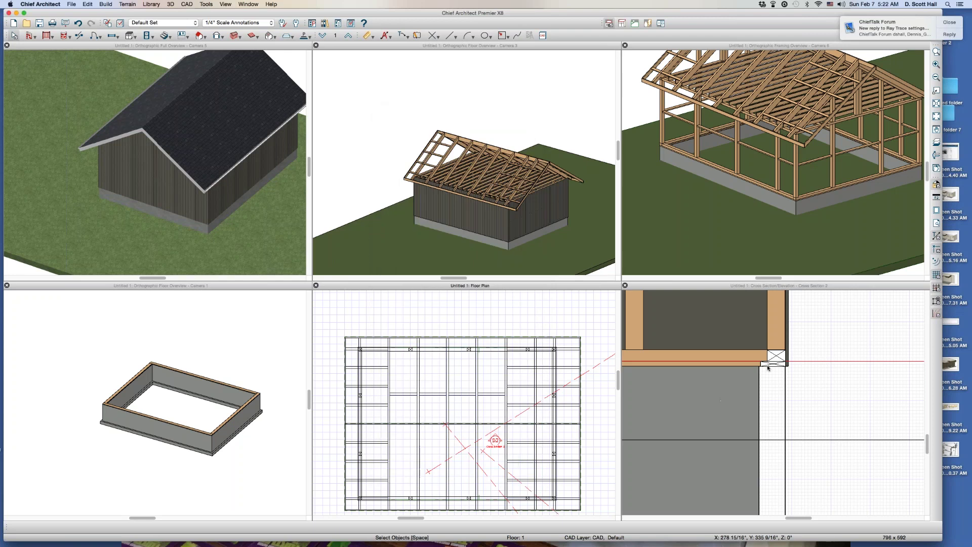
{"action": "left_click", "coordinate": [809, 400]}
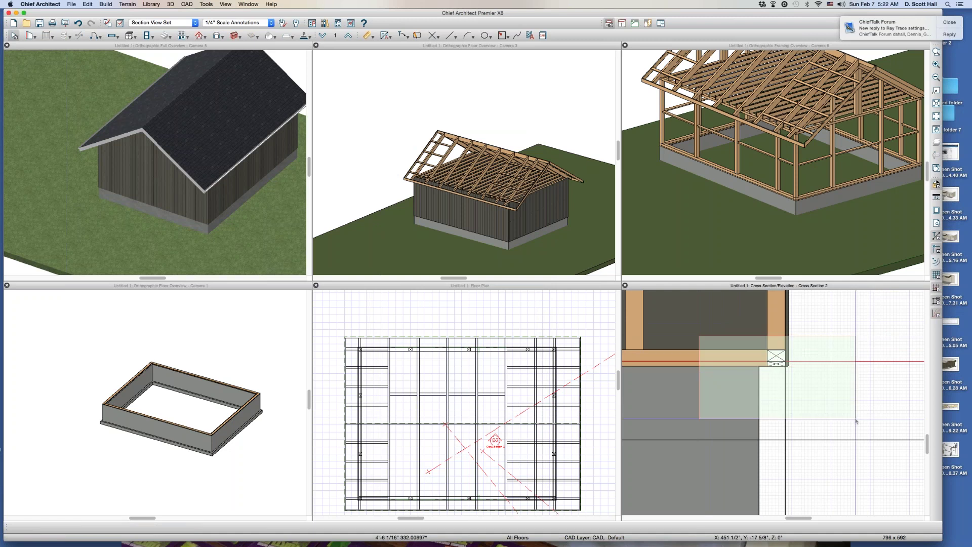
In the foundation defaults, set the sill plate width to 7.5" and its height to 3 1/2".
{"action": "left_click", "coordinate": [494, 413]}
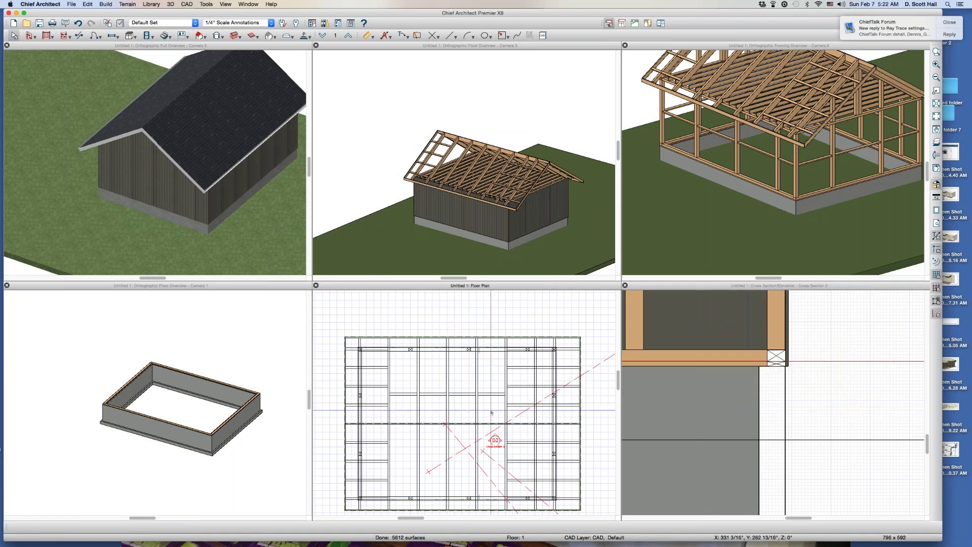
{"action": "key", "text": "super+d"}
{"action": "left_click", "coordinate": [417, 203]}
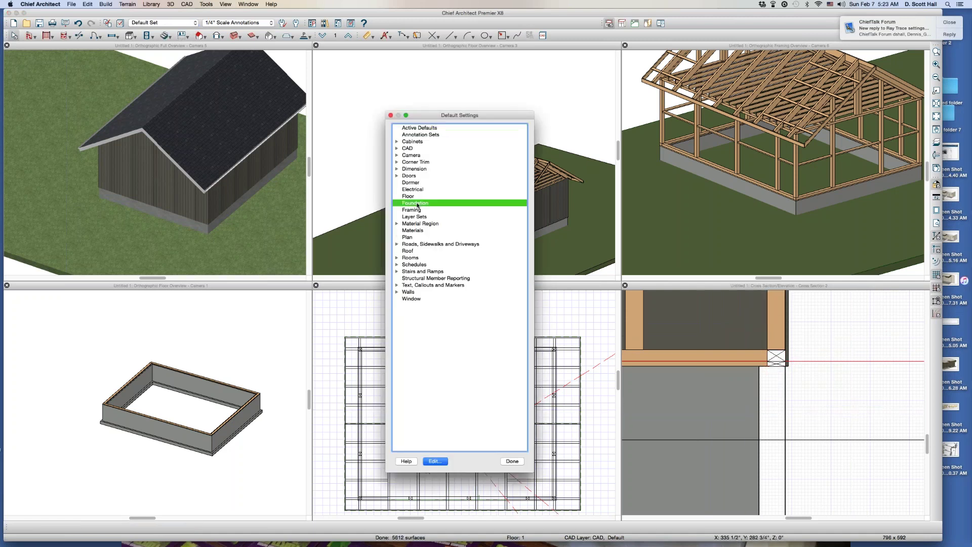
{"action": "double_click", "coordinate": [417, 204]}
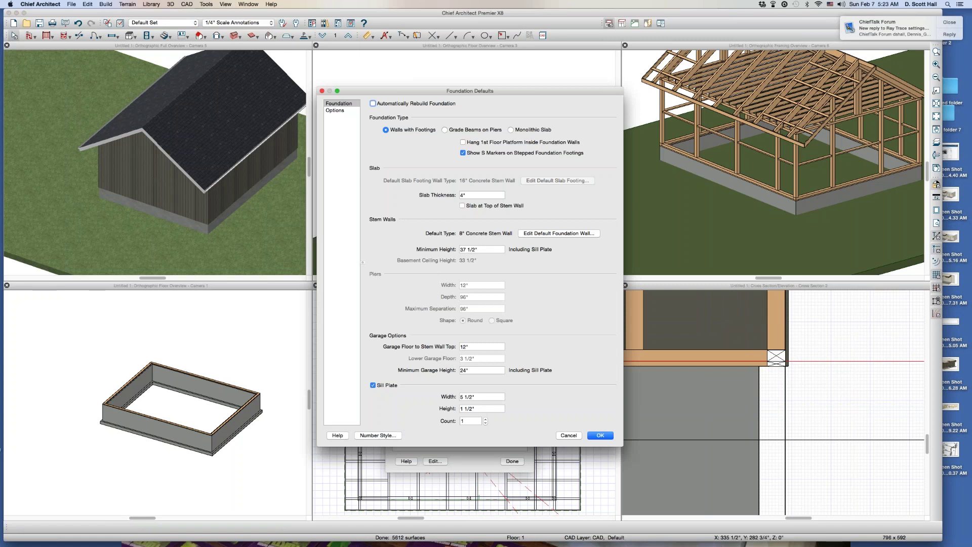
{"action": "left_click", "coordinate": [482, 396]}
{"action": "type", "text": "7.5"}
{"action": "key", "text": "Tab"}
{"action": "key", "text": "Return"}
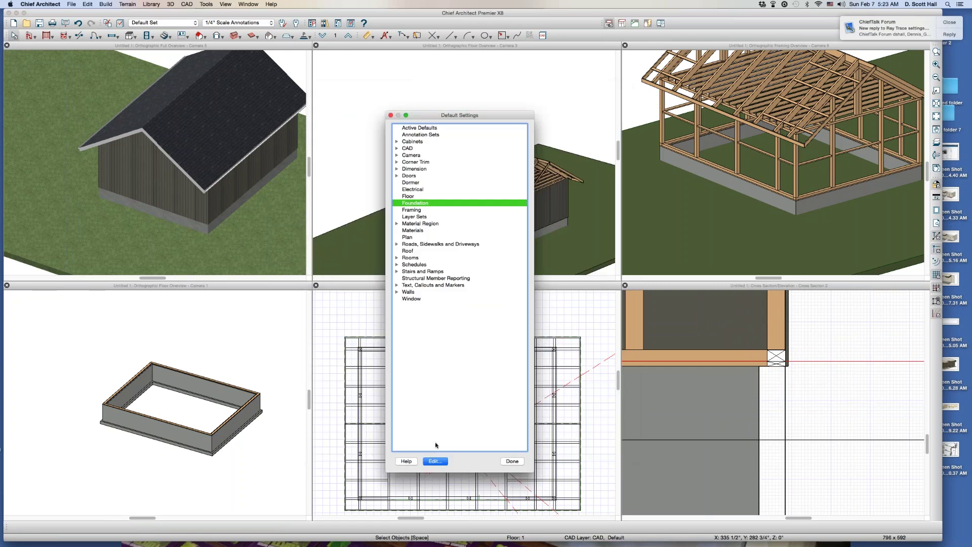
{"action": "left_click", "coordinate": [513, 461]}
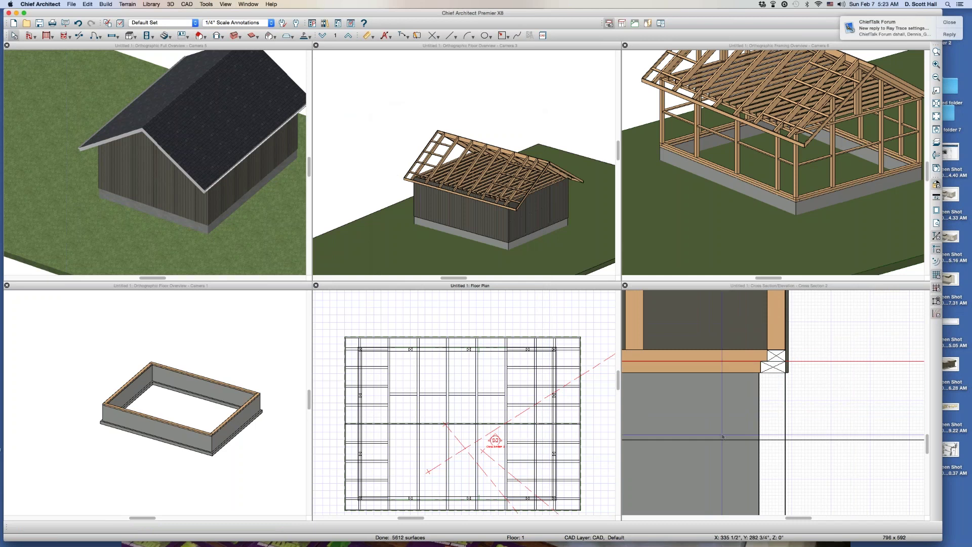
Inspect the sill plate's dimensions where it meets the bottom plate in the cross section.
{"action": "left_click_drag", "start_coordinate": [732, 359], "coordinate": [820, 411]}
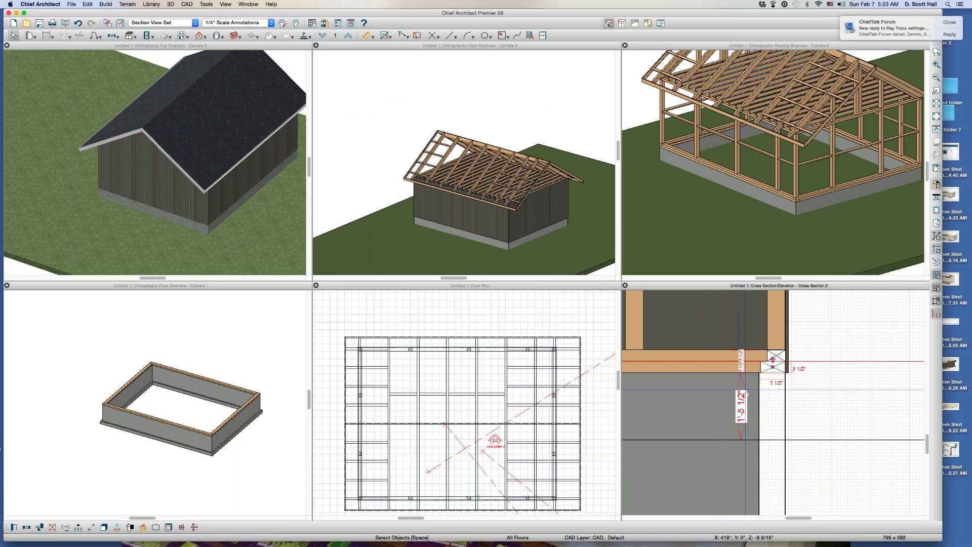
{"action": "key", "text": "Return"}
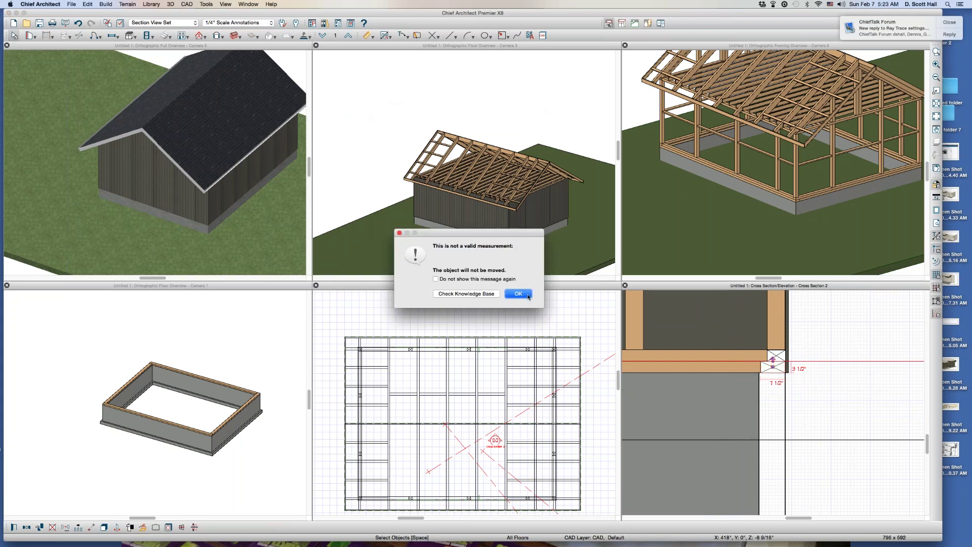
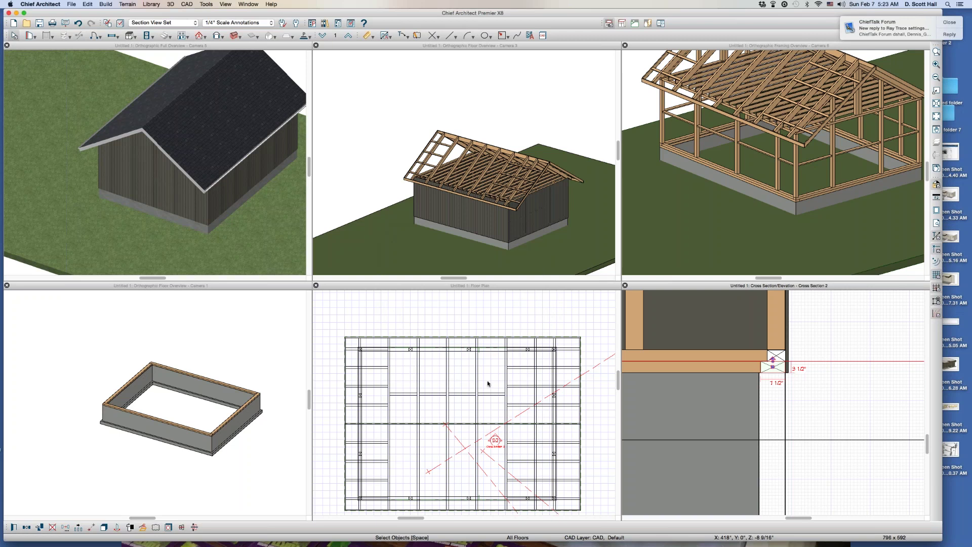
{"action": "left_click", "coordinate": [489, 383]}
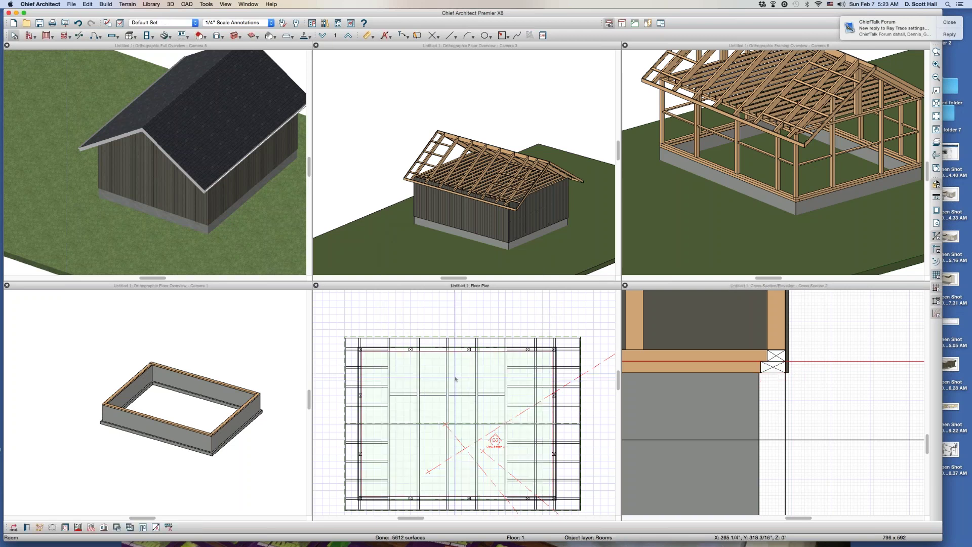
{"action": "key", "text": "Escape"}
Review the sill plate's width, height and count in the foundation defaults without changing them.
{"action": "double_click", "coordinate": [443, 365]}
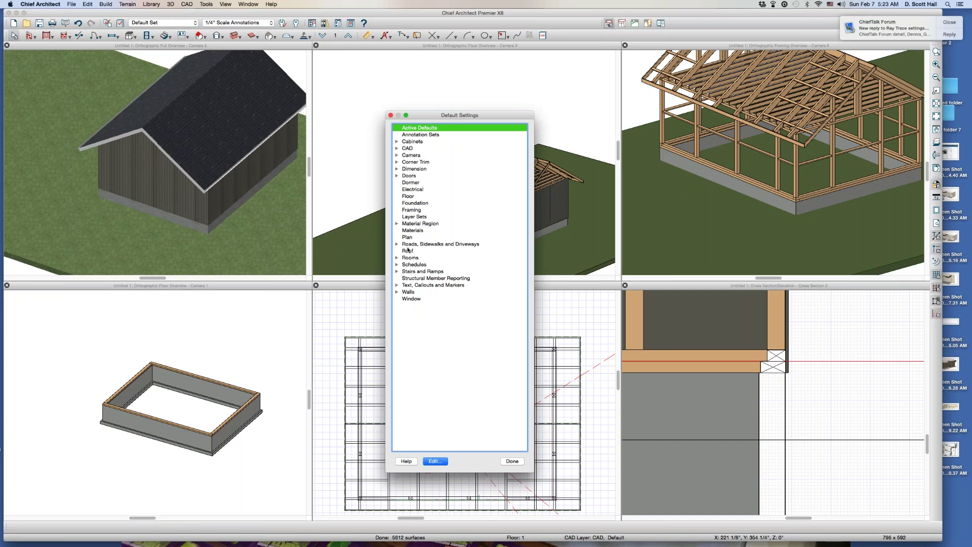
{"action": "left_click", "coordinate": [413, 204]}
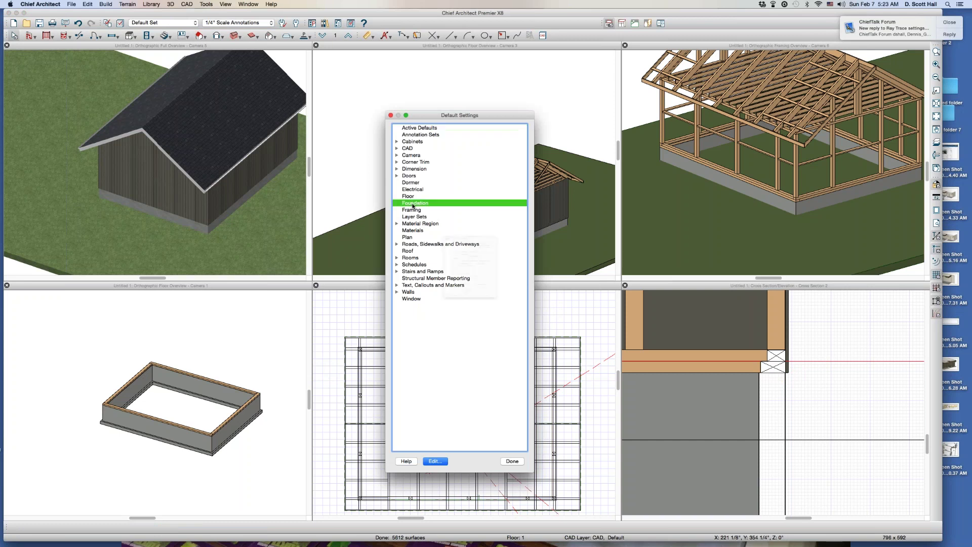
{"action": "double_click", "coordinate": [413, 204]}
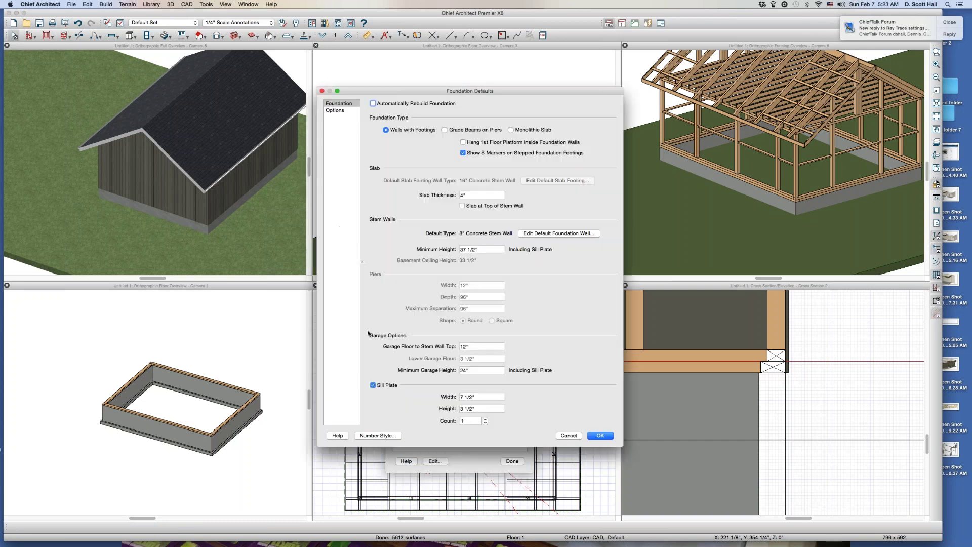
{"action": "left_click", "coordinate": [476, 419]}
{"action": "key", "text": "Return"}
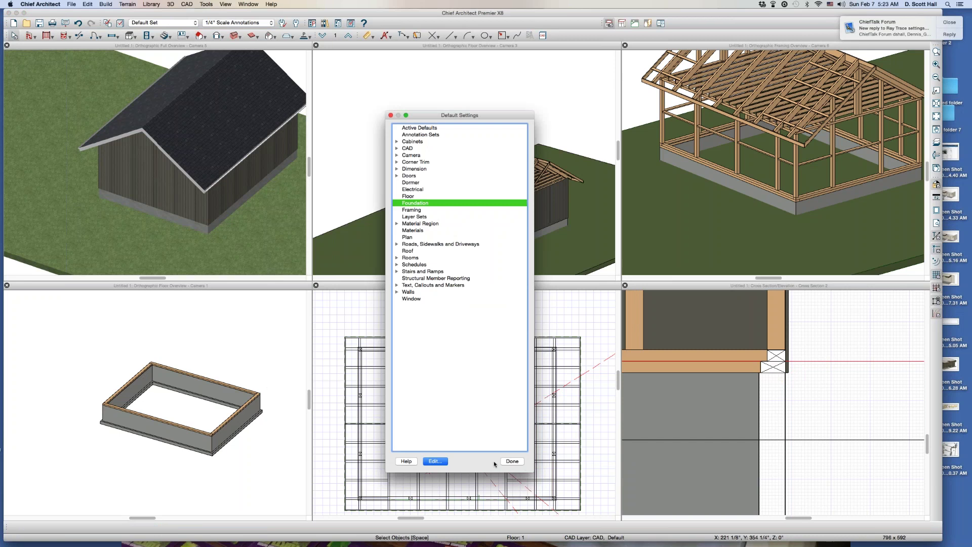
{"action": "left_click", "coordinate": [510, 461]}
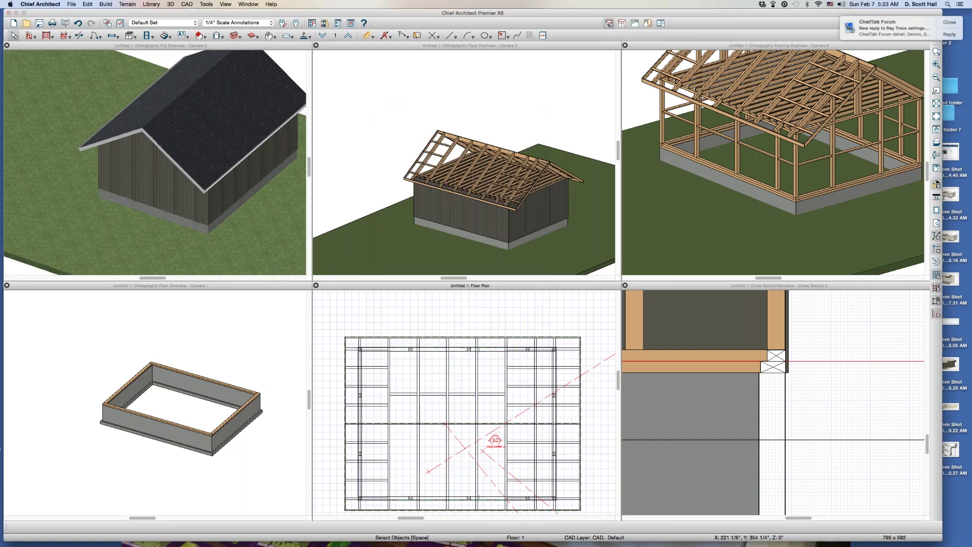
In the foundation defaults, set the sill plate height to 0", keeping the sill plate enabled, and apply the defaults.
{"action": "left_click", "coordinate": [820, 398]}
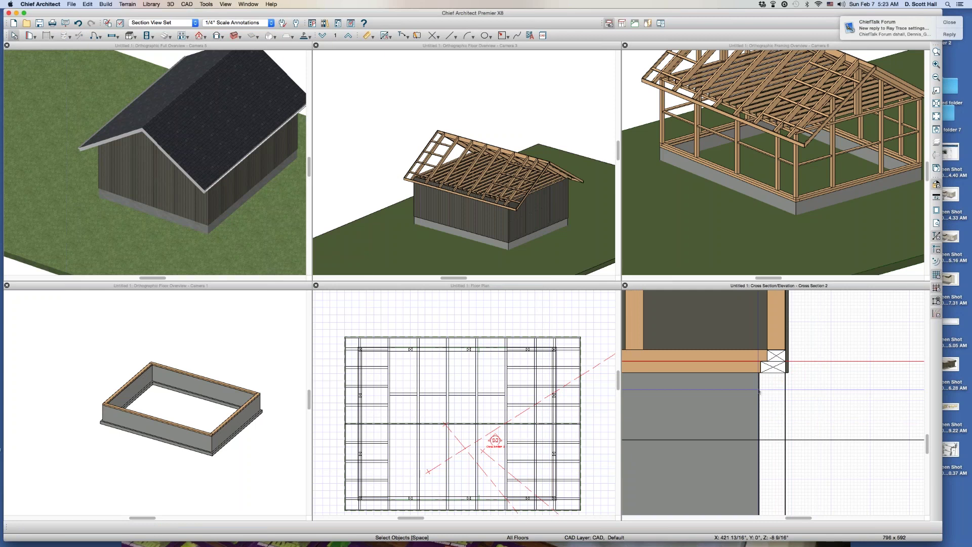
{"action": "left_click", "coordinate": [470, 419]}
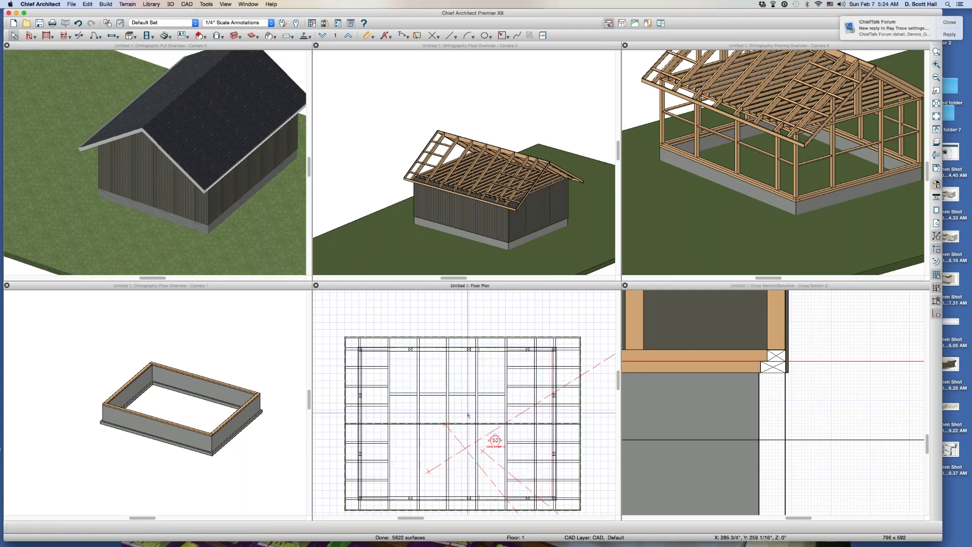
{"action": "key", "text": "F10"}
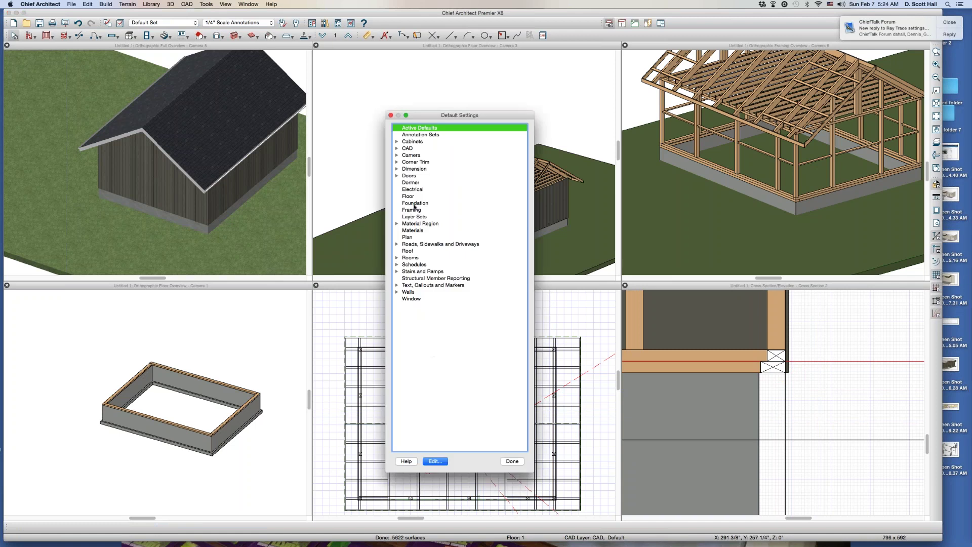
{"action": "left_click", "coordinate": [415, 204]}
{"action": "double_click", "coordinate": [415, 205]}
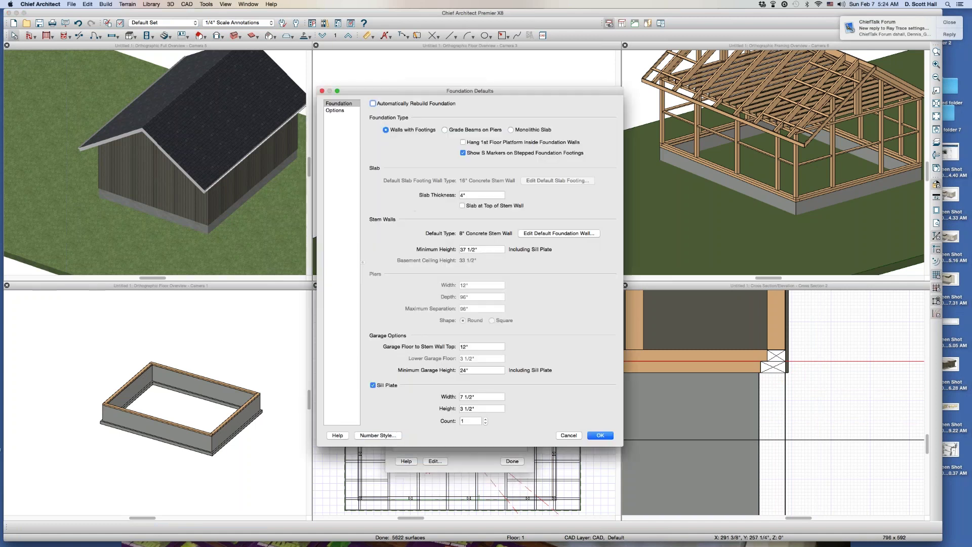
{"action": "left_click", "coordinate": [467, 423]}
{"action": "key", "text": "Tab"}
{"action": "left_click", "coordinate": [485, 424]}
{"action": "left_click", "coordinate": [484, 420]}
{"action": "left_click", "coordinate": [482, 408]}
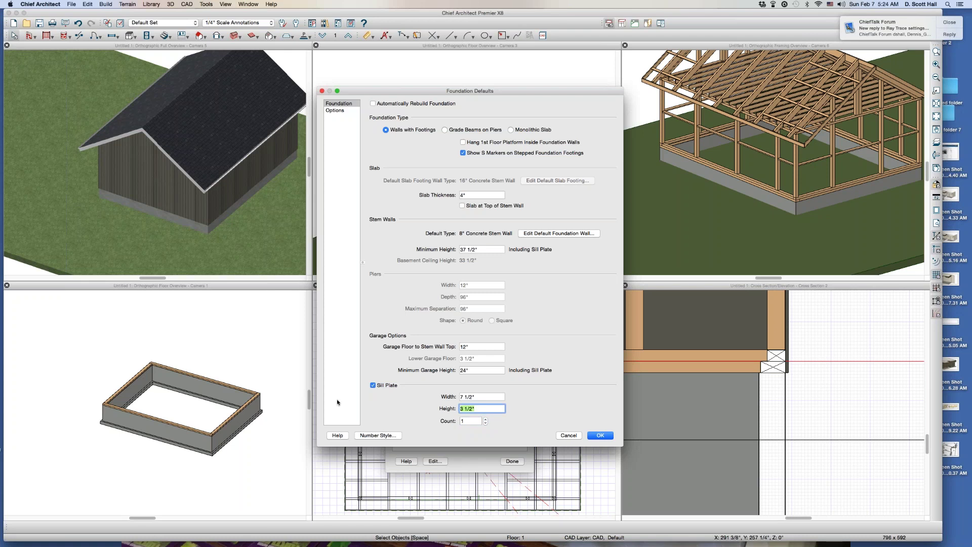
{"action": "type", "text": "0"}
{"action": "key", "text": "Tab"}
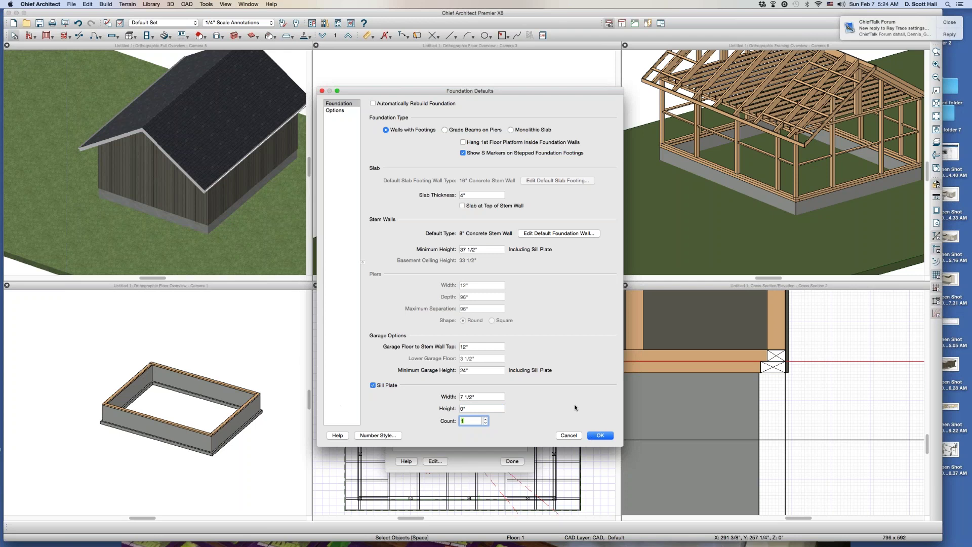
{"action": "left_click", "coordinate": [597, 435]}
{"action": "left_click", "coordinate": [504, 462]}
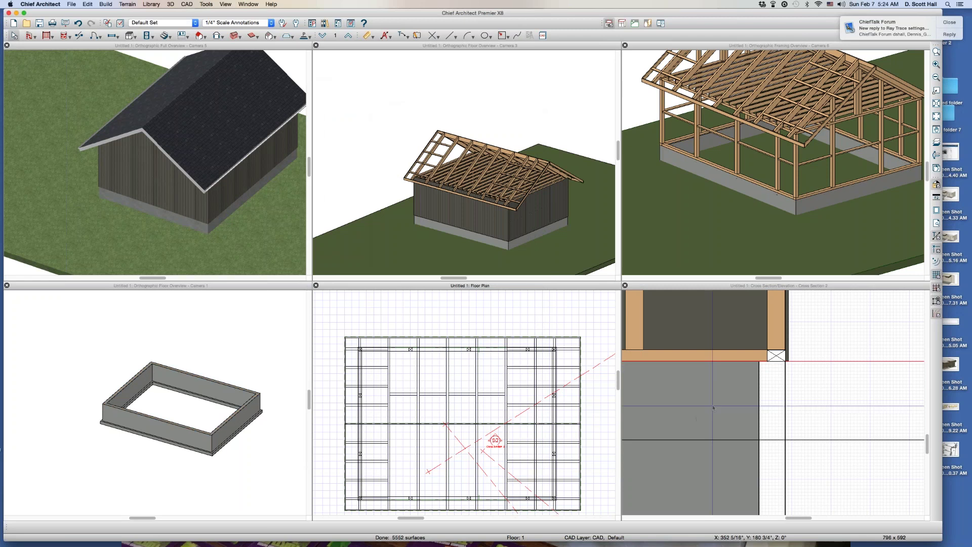
Auto-detail the cross section so the cut stem wall is filled with the concrete pattern.
{"action": "left_click", "coordinate": [837, 373]}
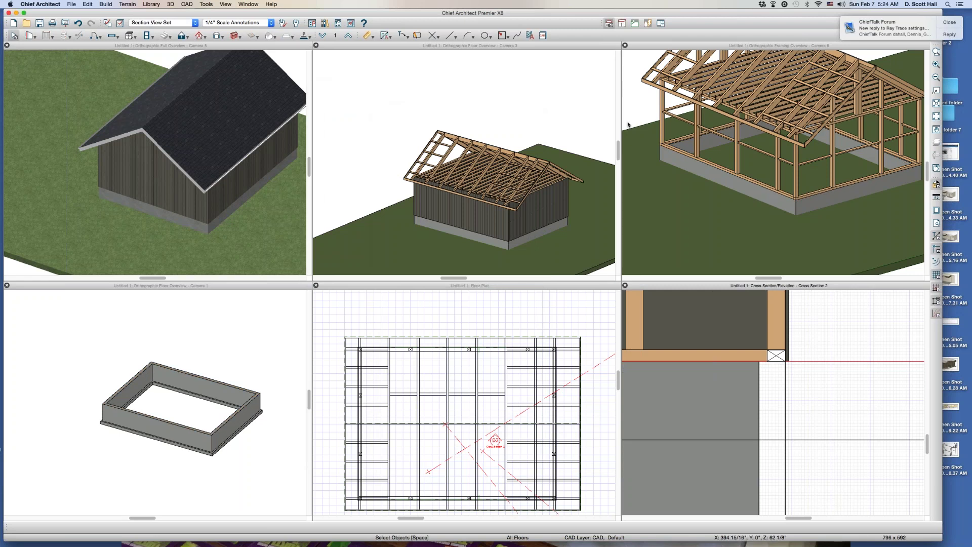
{"action": "left_click", "coordinate": [531, 35]}
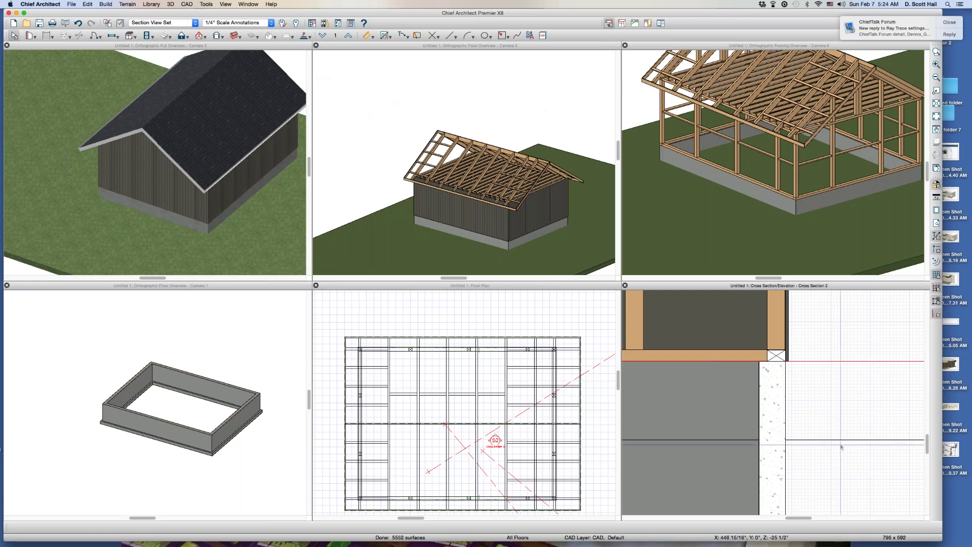
{"action": "left_click", "coordinate": [806, 399]}
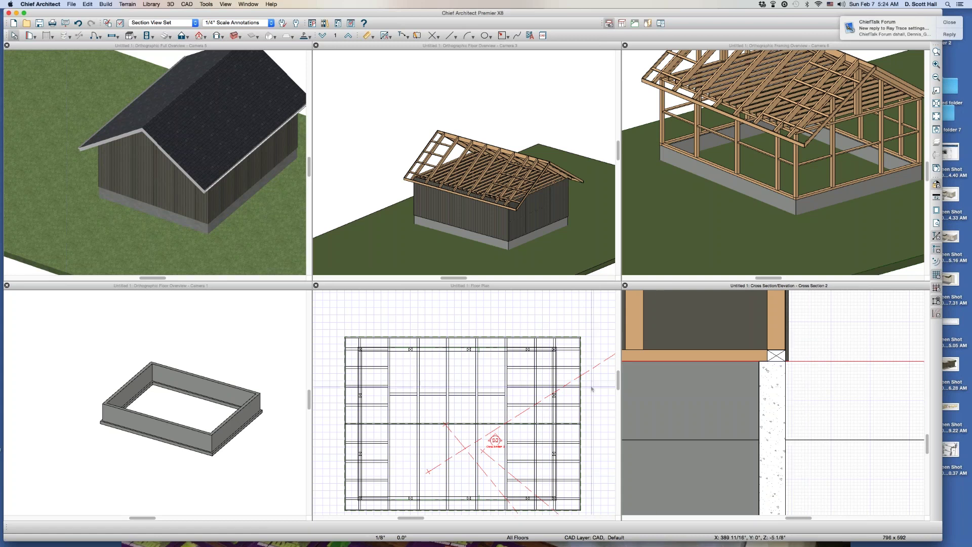
{"action": "key", "text": "Escape"}
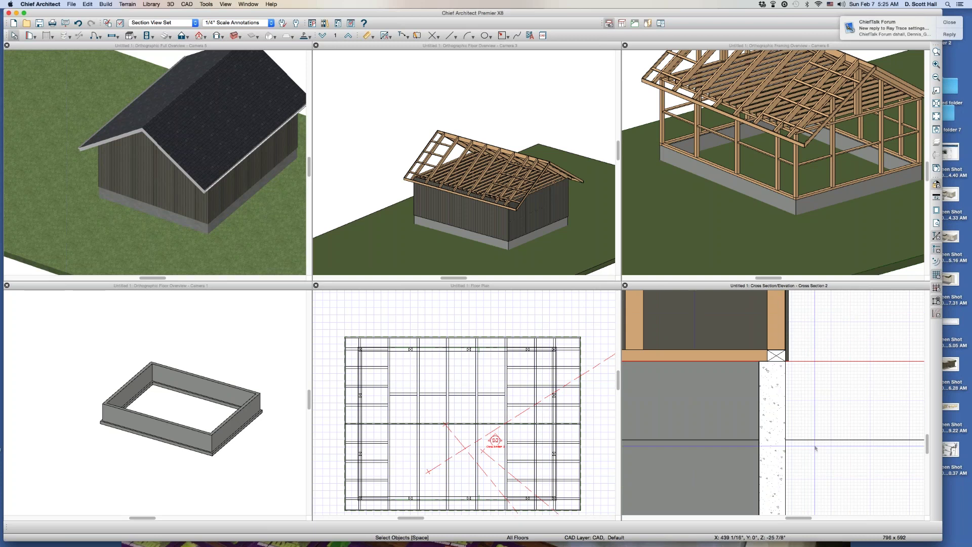
{"action": "scroll", "coordinate": [805, 477], "scroll_direction": "down", "scroll_amount": 5}
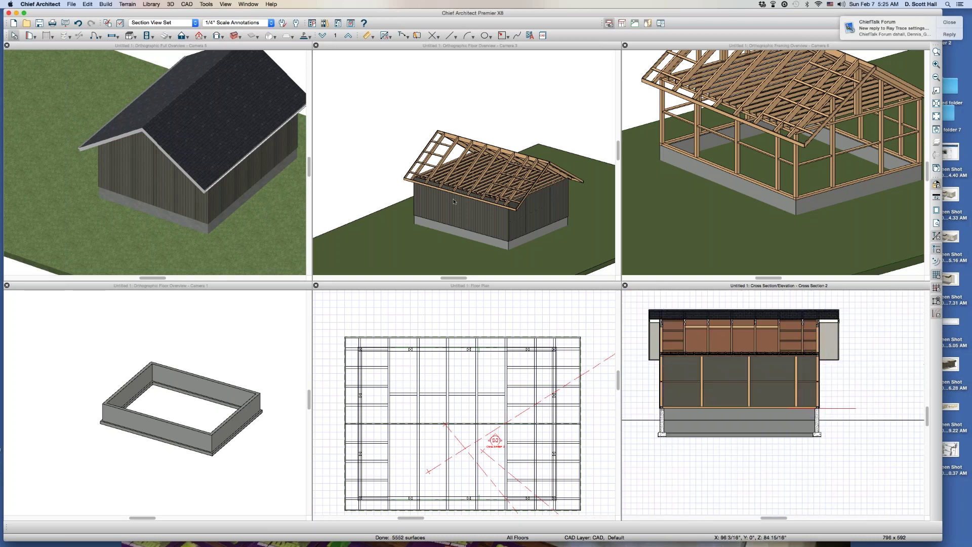
Check the rafter width and structure layer of the plan's upper roof plane, and set its rafter spacing to 60" on center.
{"action": "left_click", "coordinate": [452, 281]}
{"action": "left_click", "coordinate": [452, 339]}
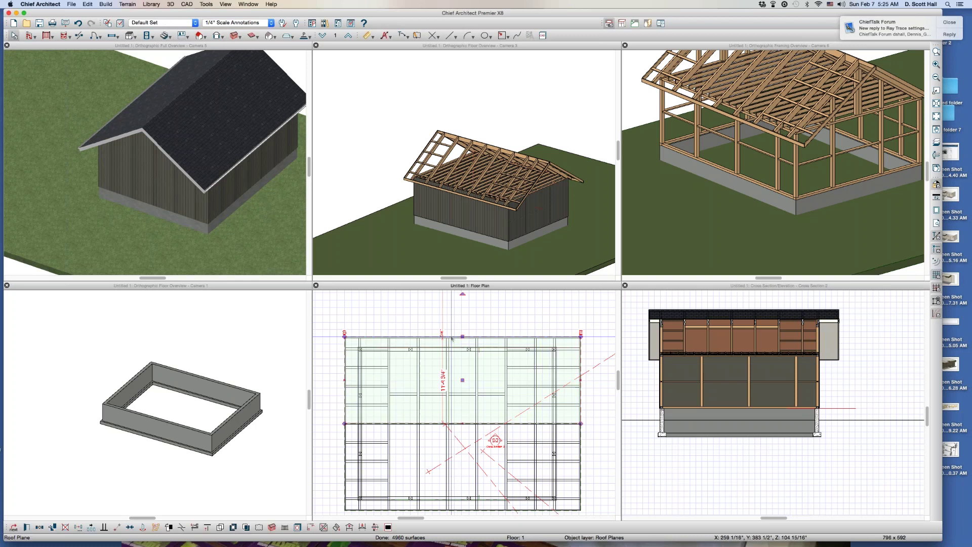
{"action": "double_click", "coordinate": [452, 339]}
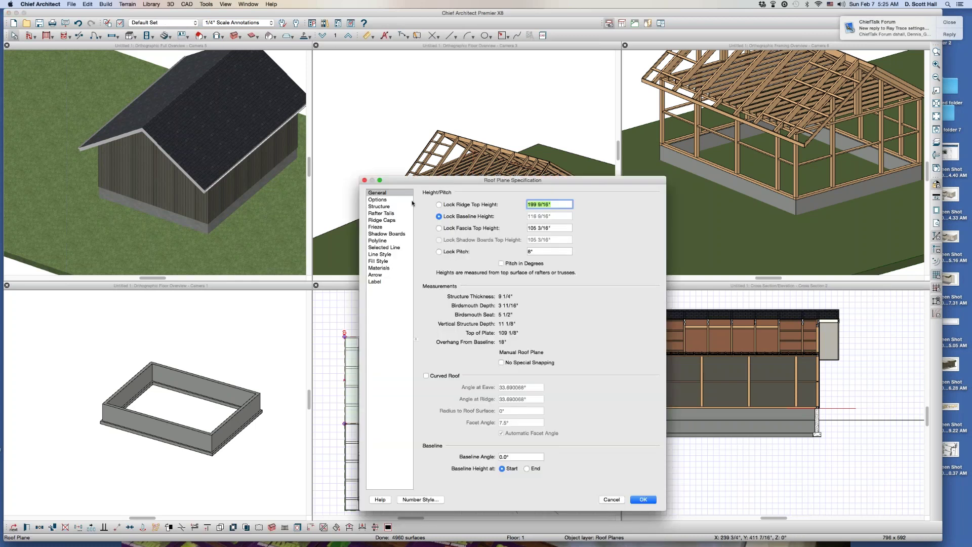
{"action": "left_click", "coordinate": [378, 207]}
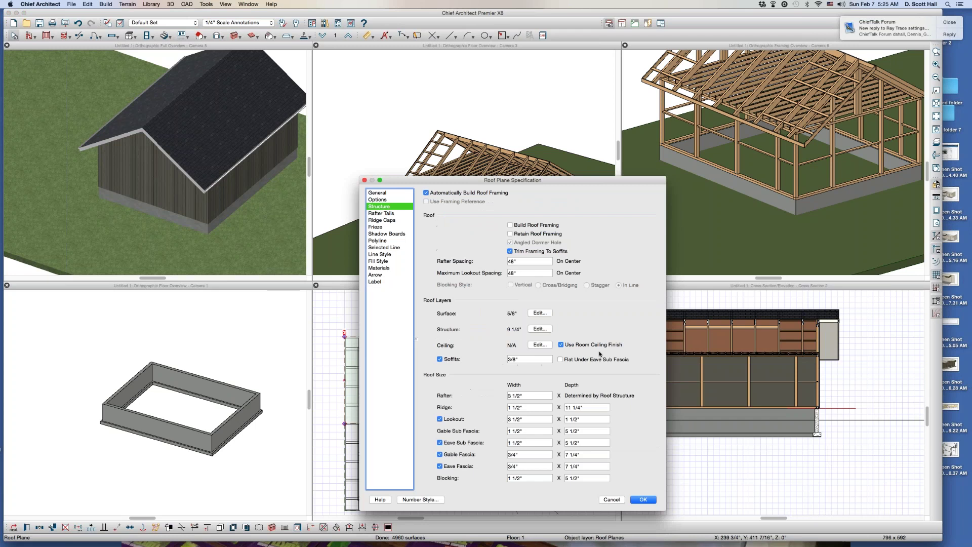
{"action": "left_click", "coordinate": [507, 395]}
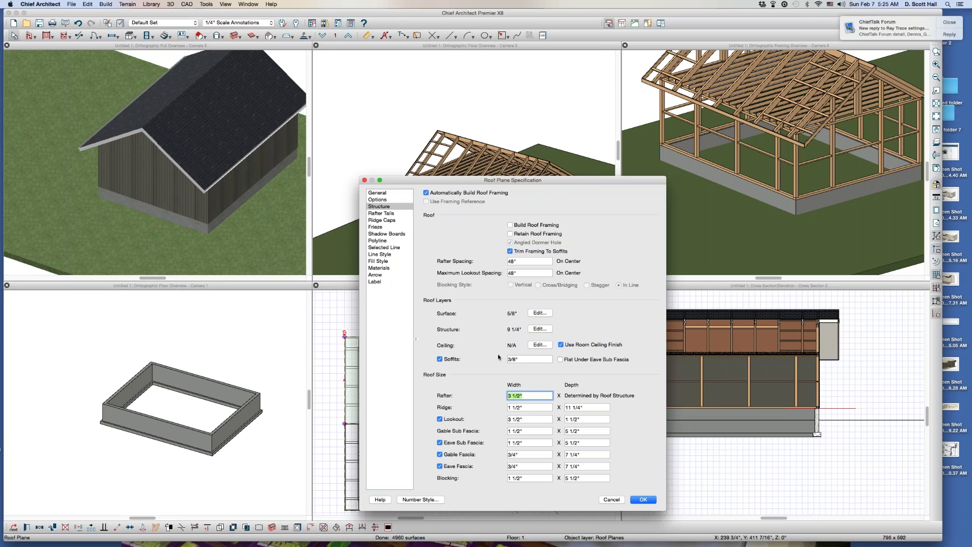
{"action": "left_click", "coordinate": [538, 329]}
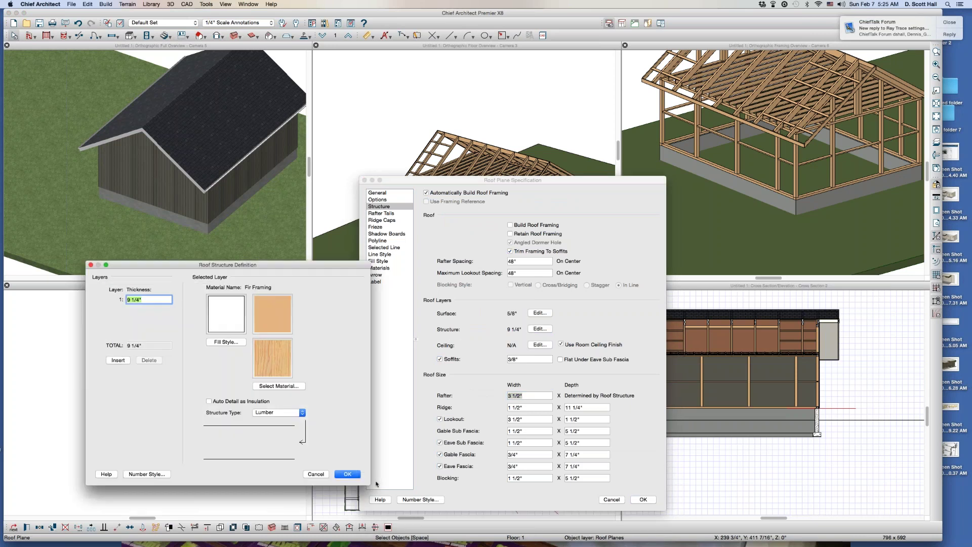
{"action": "left_click", "coordinate": [347, 474]}
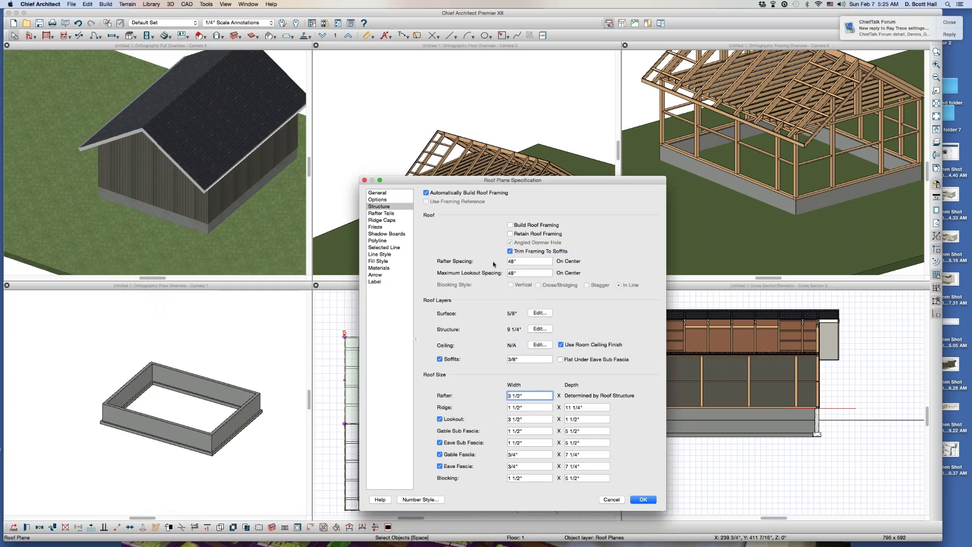
{"action": "double_click", "coordinate": [528, 261]}
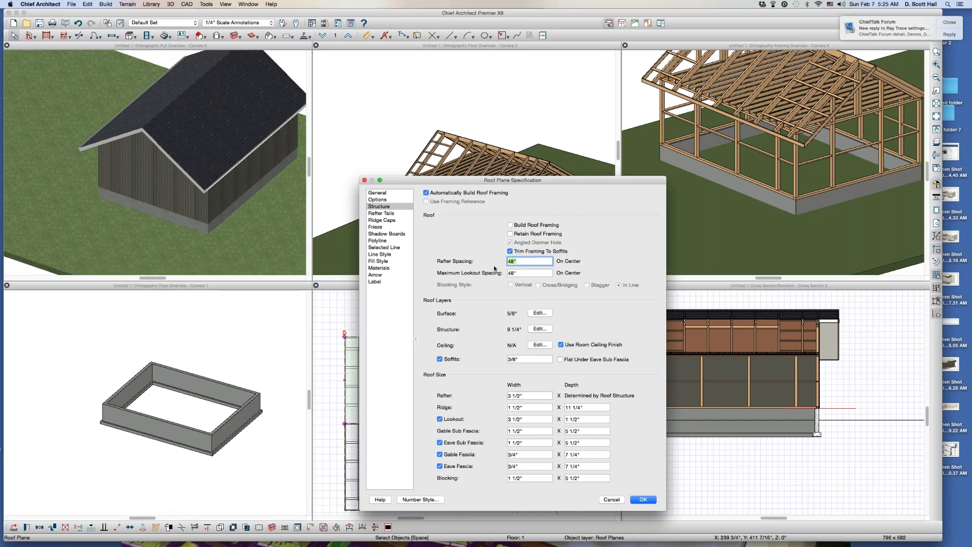
{"action": "type", "text": "60"}
{"action": "key", "text": "Return"}
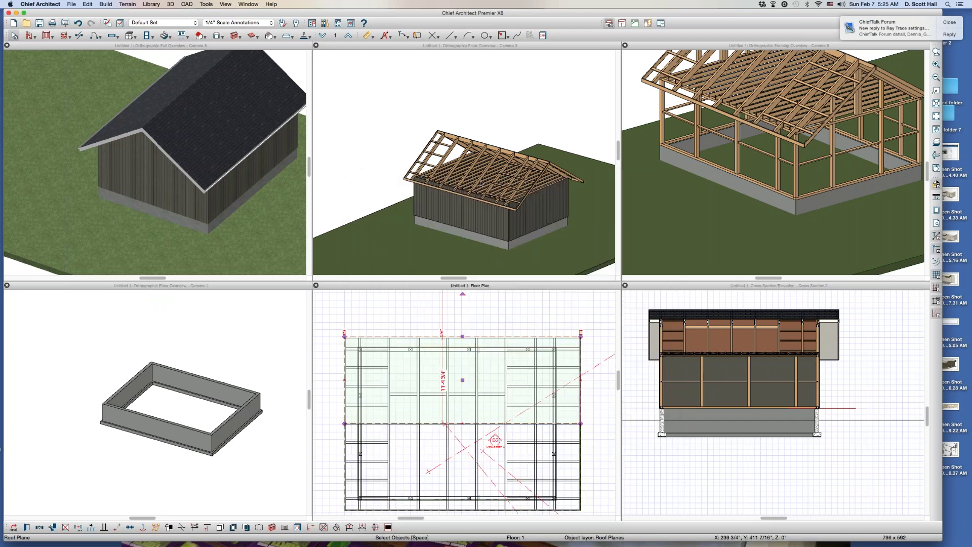
Select the existing roof blocking in the upper roof plane's framing in the floor overview and delete it.
{"action": "scroll", "coordinate": [490, 174], "scroll_direction": "down", "scroll_amount": 6}
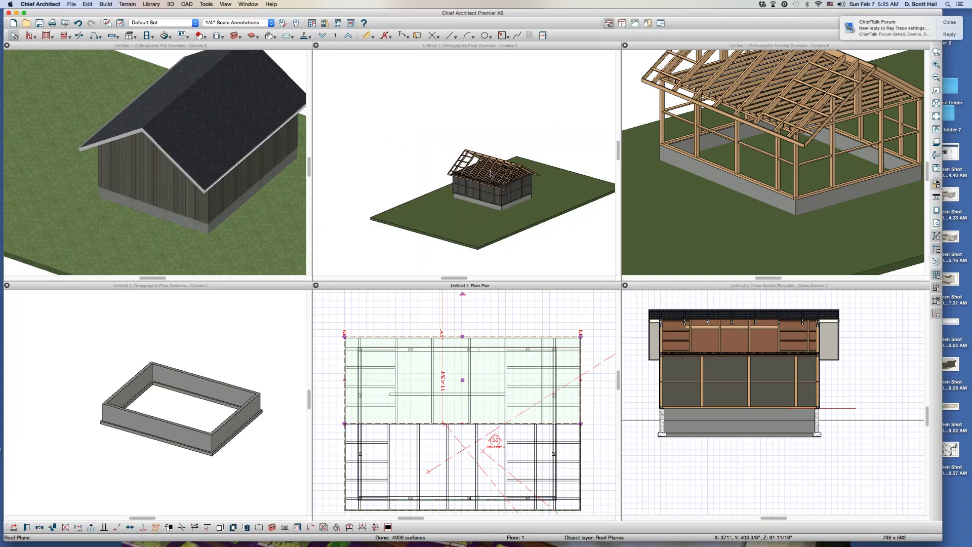
{"action": "key", "text": "Tab"}
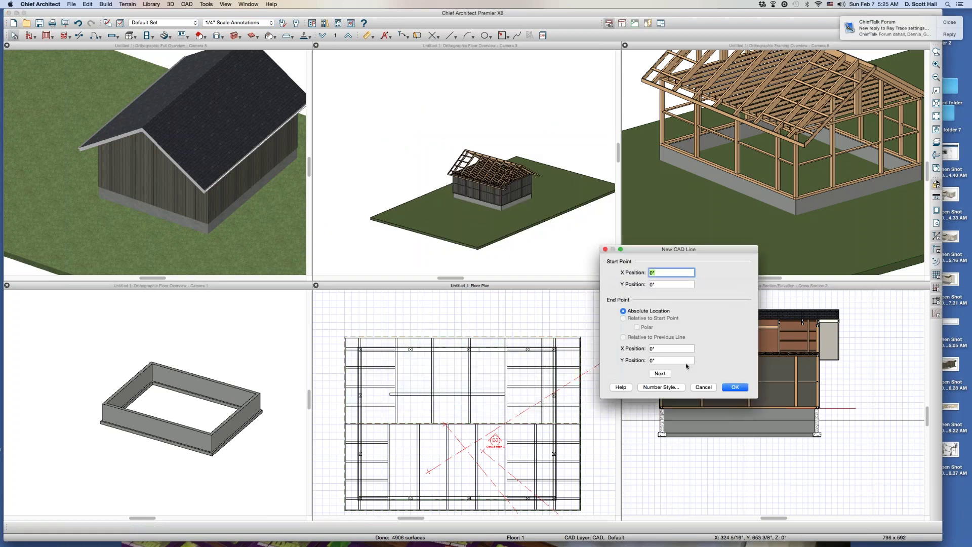
{"action": "left_click", "coordinate": [705, 387]}
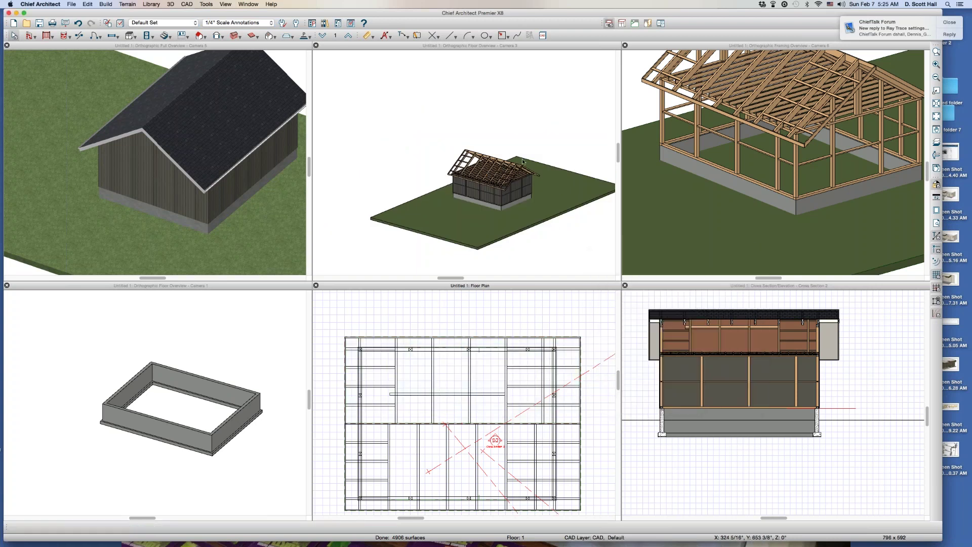
{"action": "left_click_drag", "start_coordinate": [557, 194], "coordinate": [437, 187]}
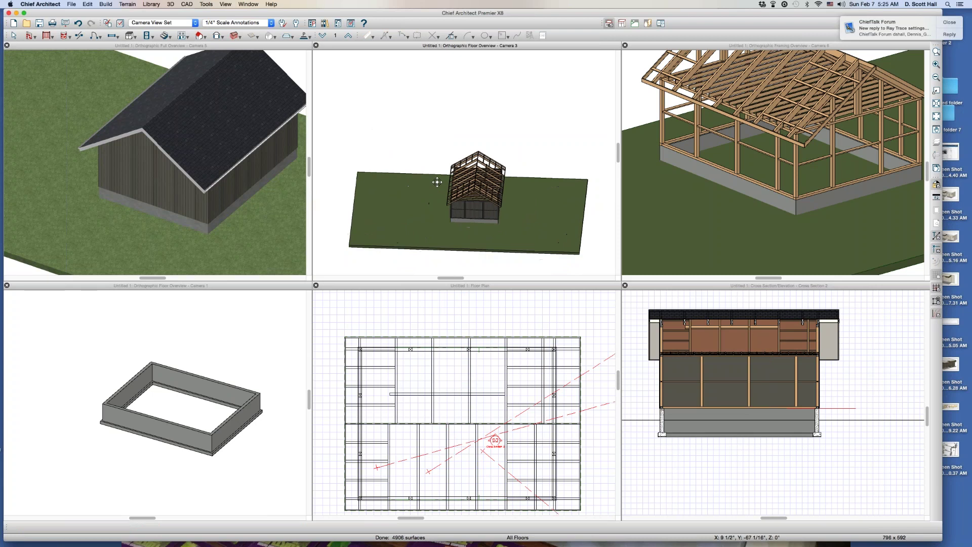
{"action": "scroll", "coordinate": [476, 167], "scroll_direction": "up", "scroll_amount": 5}
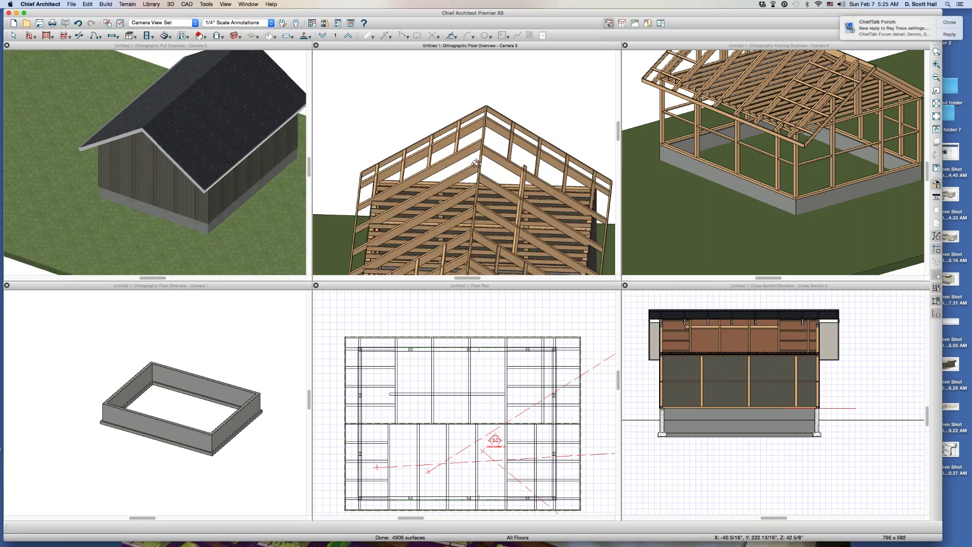
{"action": "scroll", "coordinate": [476, 163], "scroll_direction": "down", "scroll_amount": 3}
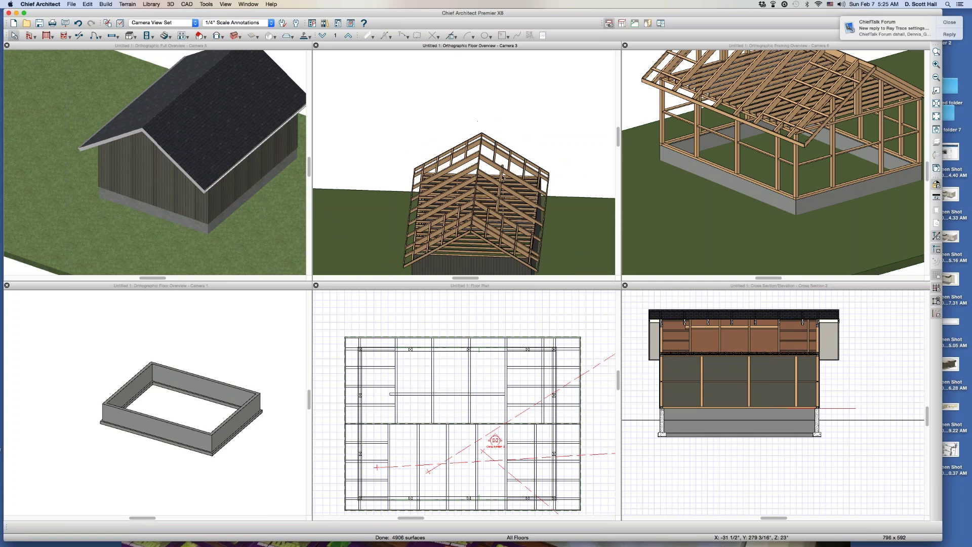
{"action": "left_click", "coordinate": [500, 185]}
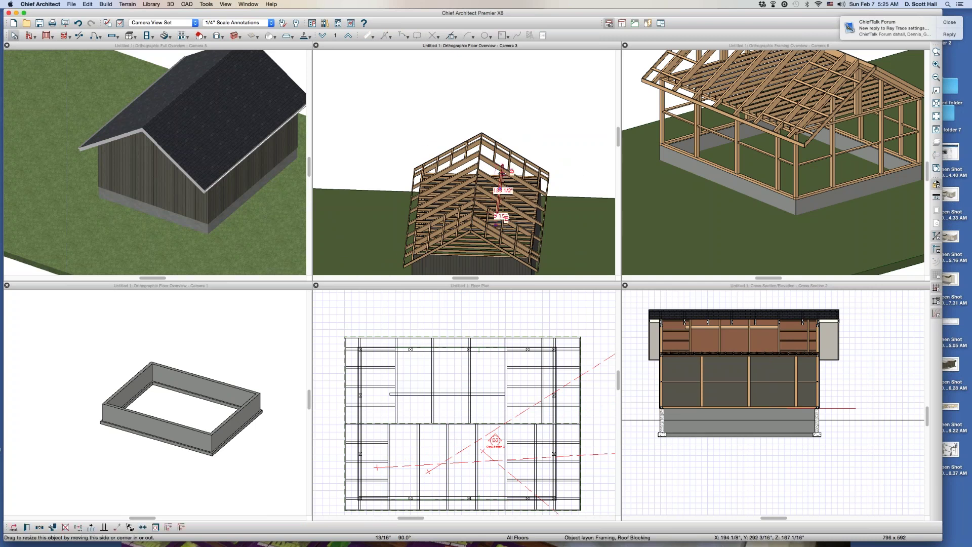
{"action": "left_click", "coordinate": [391, 353]}
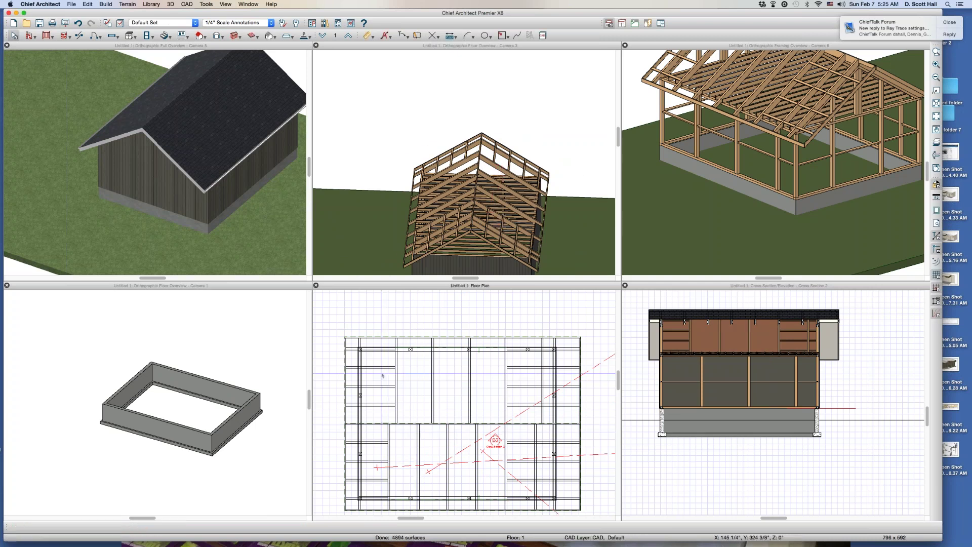
Draw a straight run of roof blocking across the upper roof plane's rafters in plan, about midway between ridge and eave, and check it in the overview.
{"action": "left_click", "coordinate": [240, 34]}
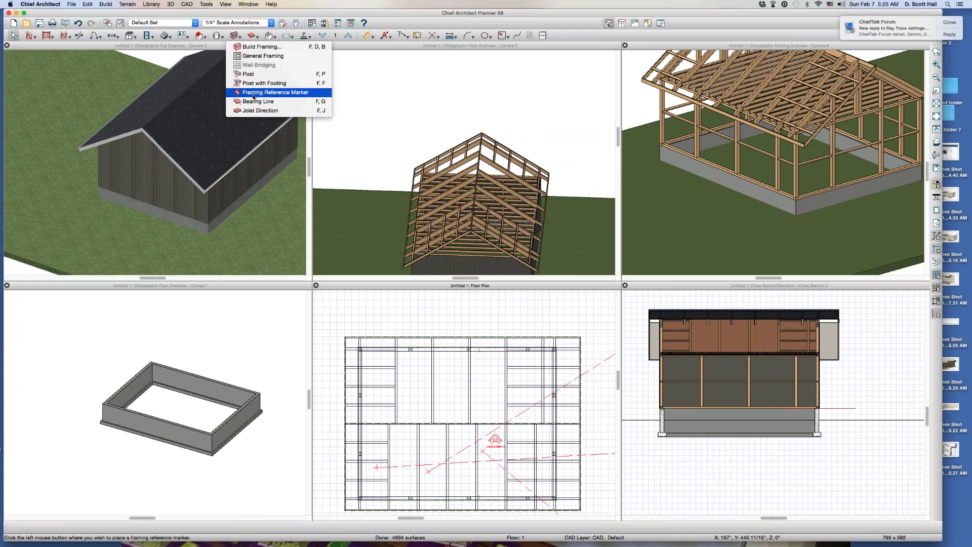
{"action": "left_click", "coordinate": [241, 37]}
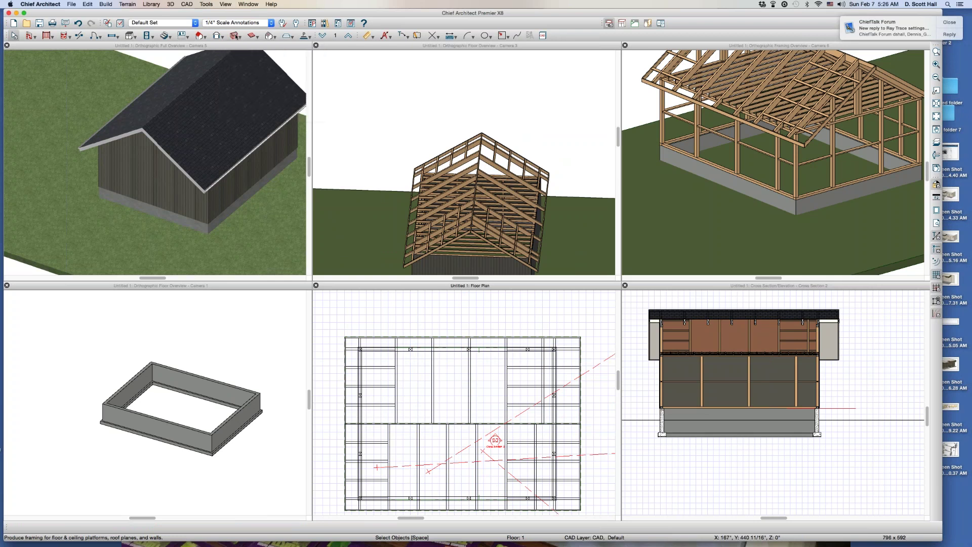
{"action": "left_click", "coordinate": [274, 37]}
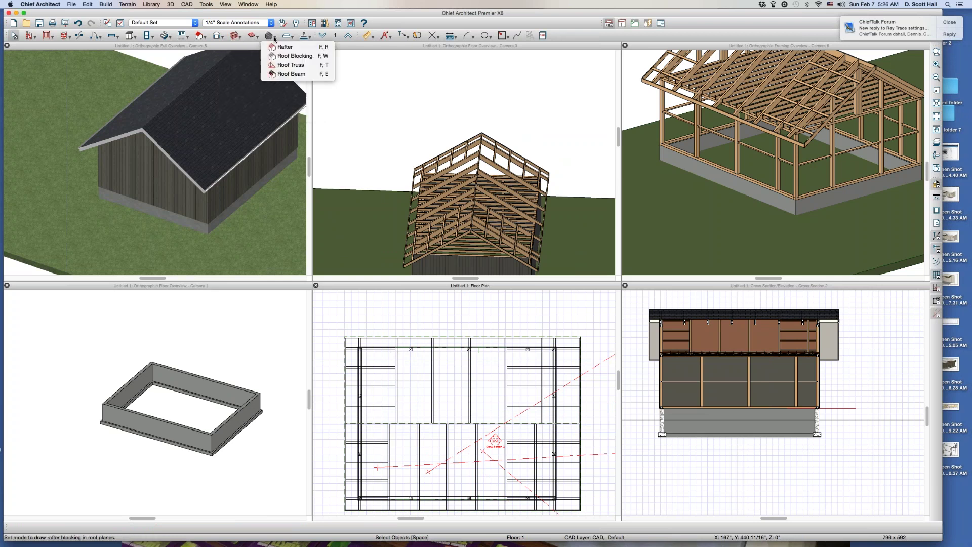
{"action": "left_click", "coordinate": [292, 55]}
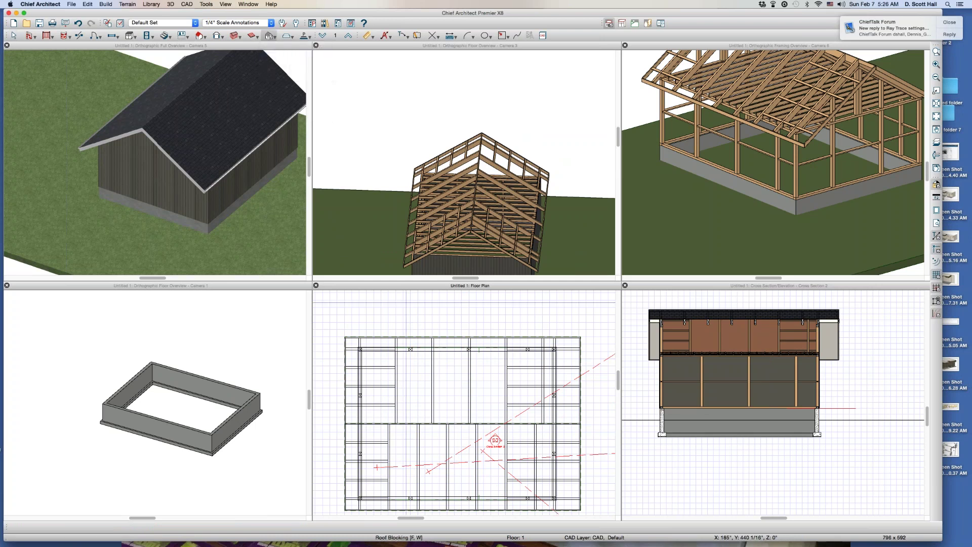
{"action": "mouse_move", "coordinate": [361, 375]}
{"action": "left_mouse_down"}
{"action": "mouse_move", "coordinate": [486, 387]}
{"action": "mouse_move", "coordinate": [585, 375]}
{"action": "left_mouse_up"}
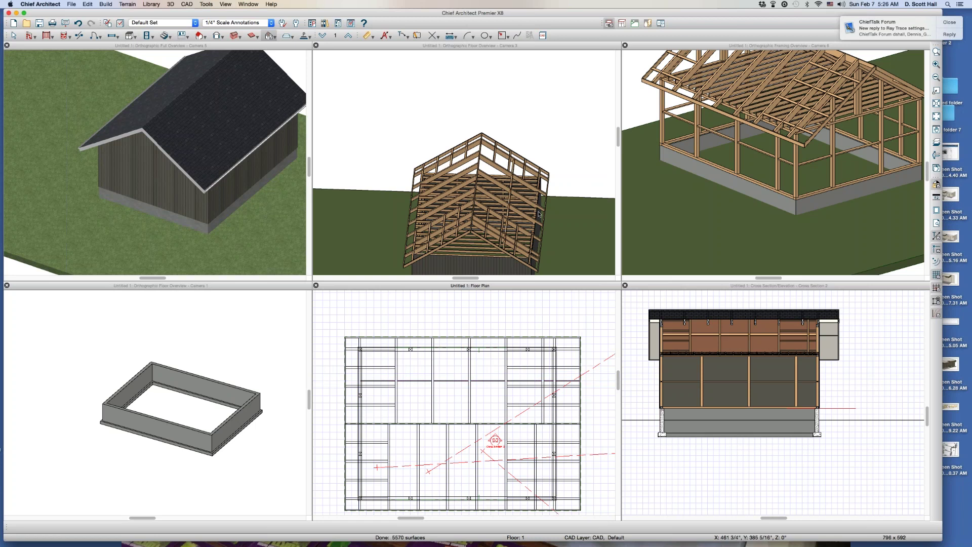
{"action": "scroll", "coordinate": [525, 195], "scroll_direction": "up", "scroll_amount": 5}
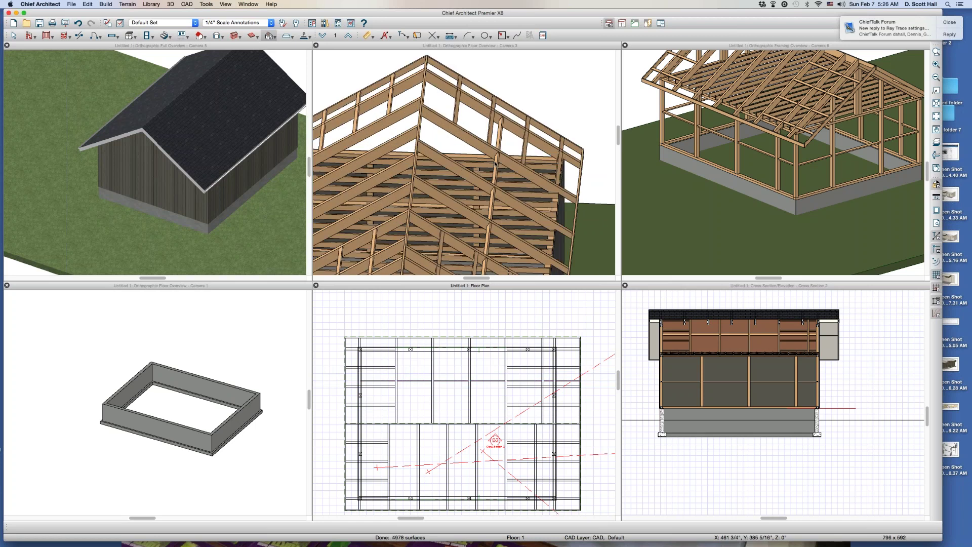
{"action": "scroll", "coordinate": [495, 164], "scroll_direction": "down", "scroll_amount": 3}
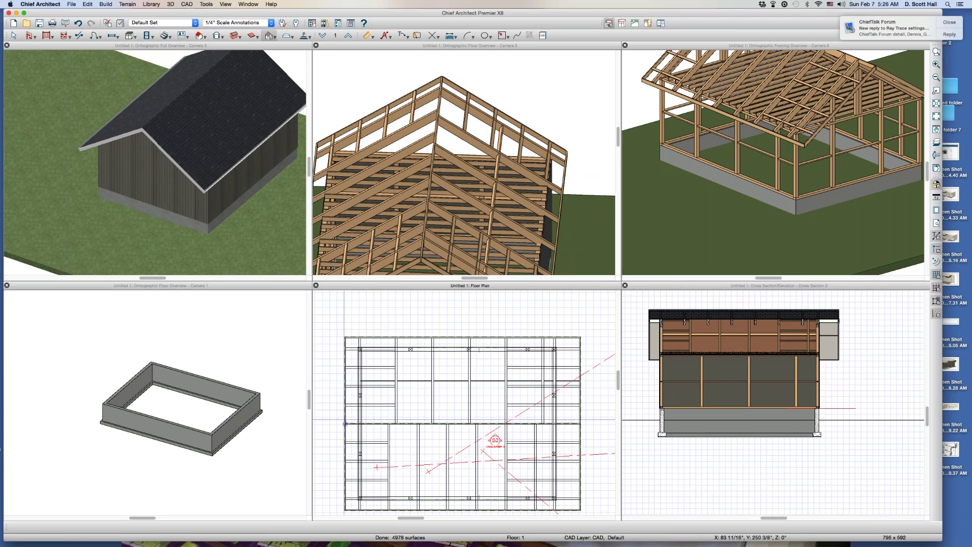
Try a second run of roof blocking across the upper roof plane's rafters, between the first run and the ridge, and delete it.
{"action": "left_click_drag", "start_coordinate": [360, 390], "coordinate": [551, 389]}
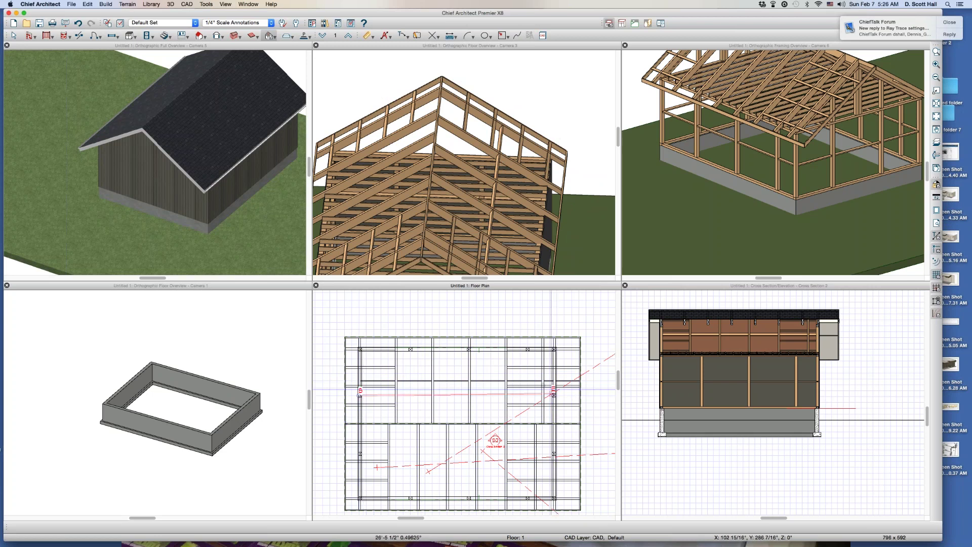
{"action": "key", "text": "space"}
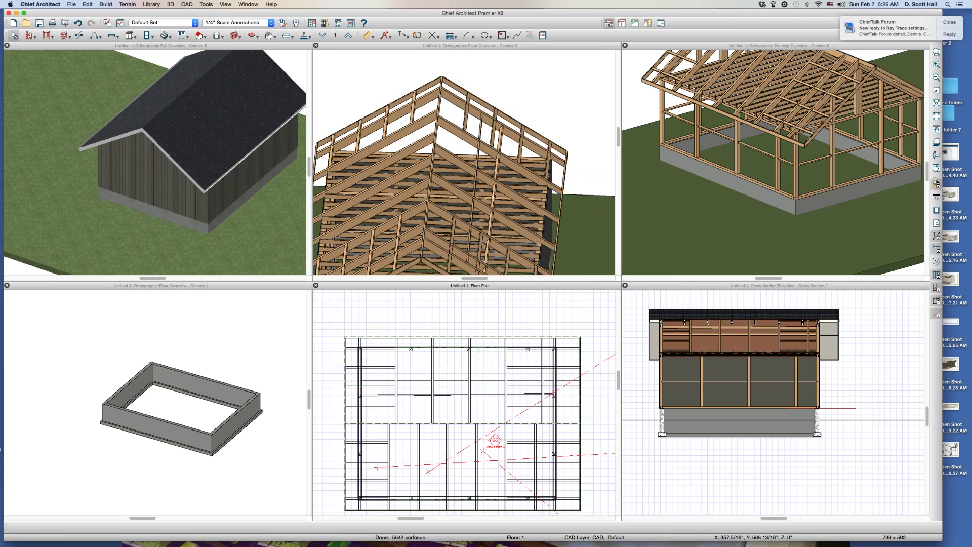
{"action": "left_click", "coordinate": [449, 395]}
{"action": "key", "text": "Delete"}
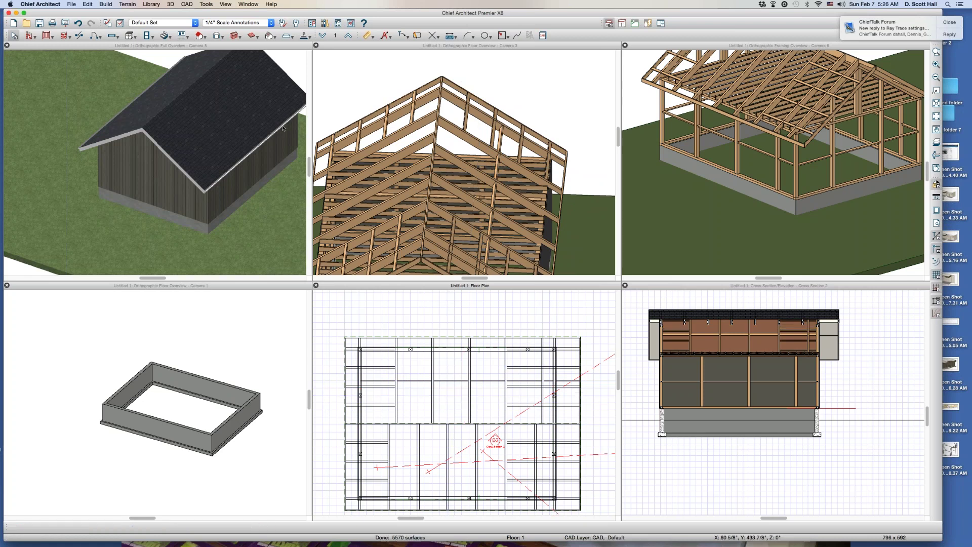
Draw a level run of roof blocking about 26'-5 1/2" long across the upper roof plane, between the existing run and the ridge.
{"action": "left_click", "coordinate": [236, 36]}
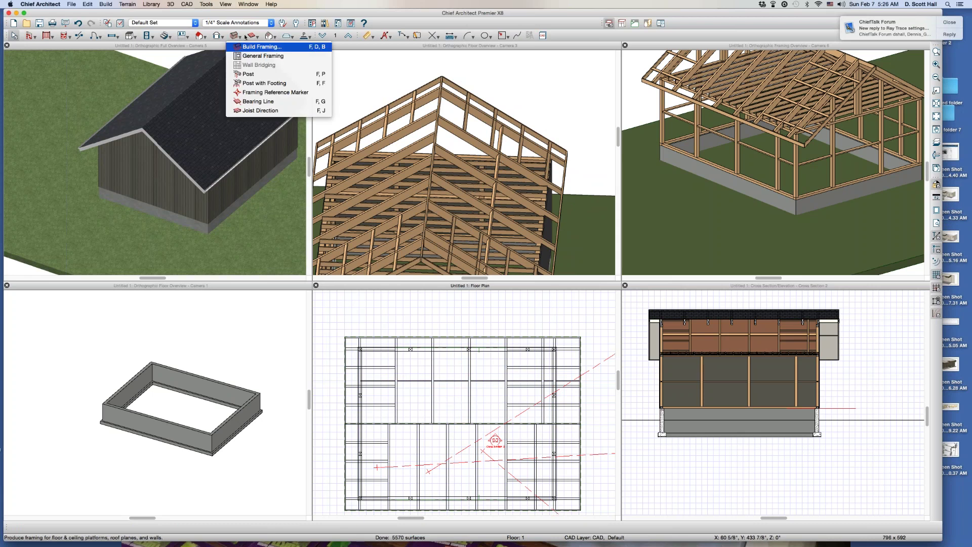
{"action": "left_click", "coordinate": [488, 369]}
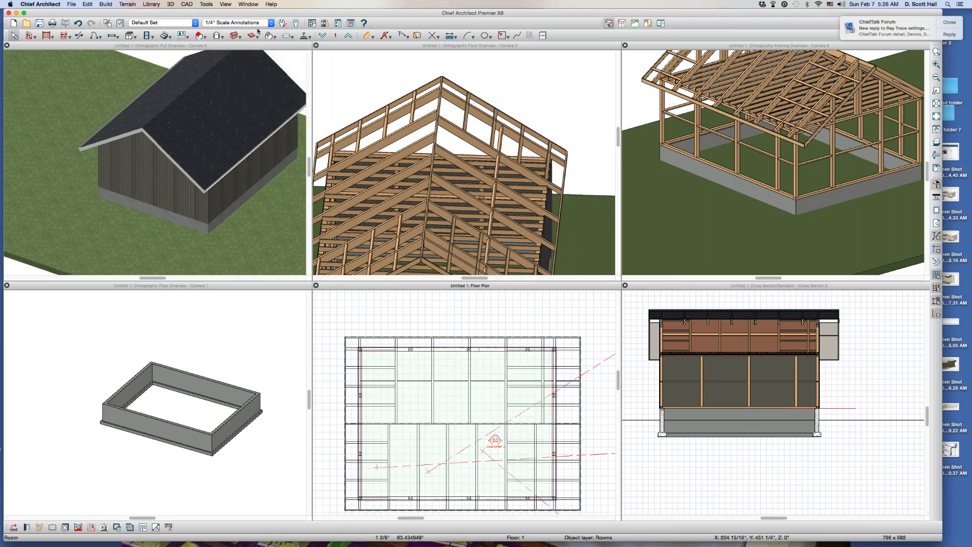
{"action": "left_click", "coordinate": [271, 36]}
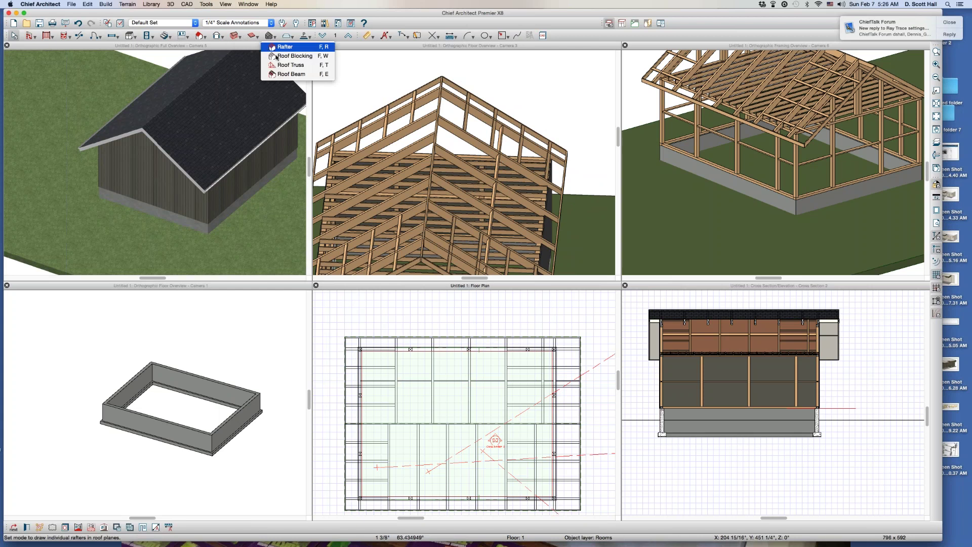
{"action": "left_click", "coordinate": [289, 56]}
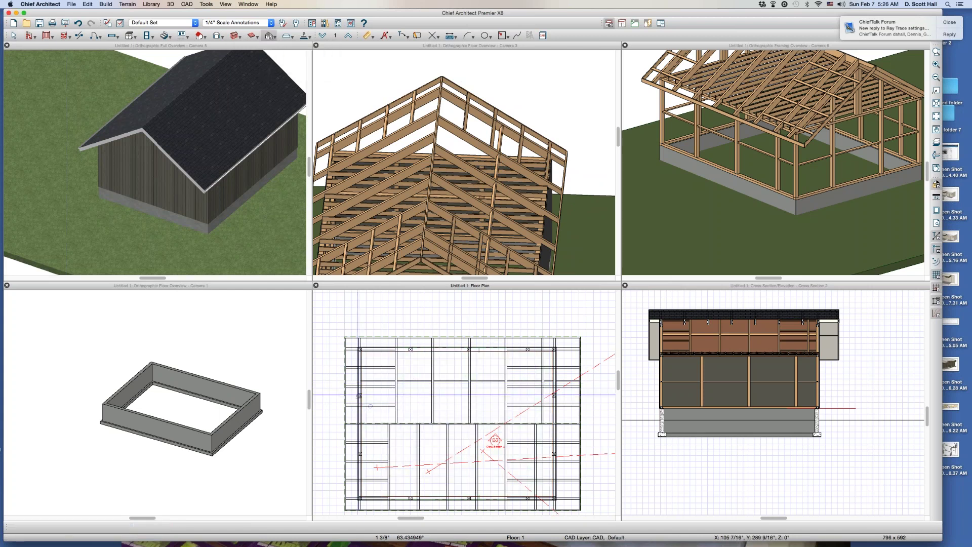
{"action": "mouse_move", "coordinate": [359, 394]}
{"action": "left_mouse_down"}
{"action": "mouse_move", "coordinate": [585, 405]}
{"action": "mouse_move", "coordinate": [553, 393]}
{"action": "left_mouse_up"}
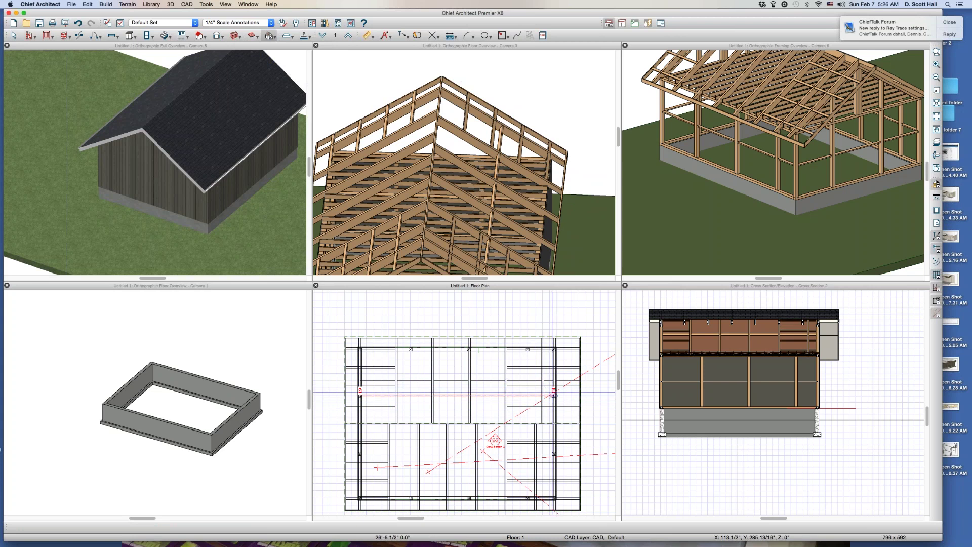
Set the width of the new roof blocking run to 3" and check it in the floor overview.
{"action": "scroll", "coordinate": [475, 191], "scroll_direction": "up", "scroll_amount": 3}
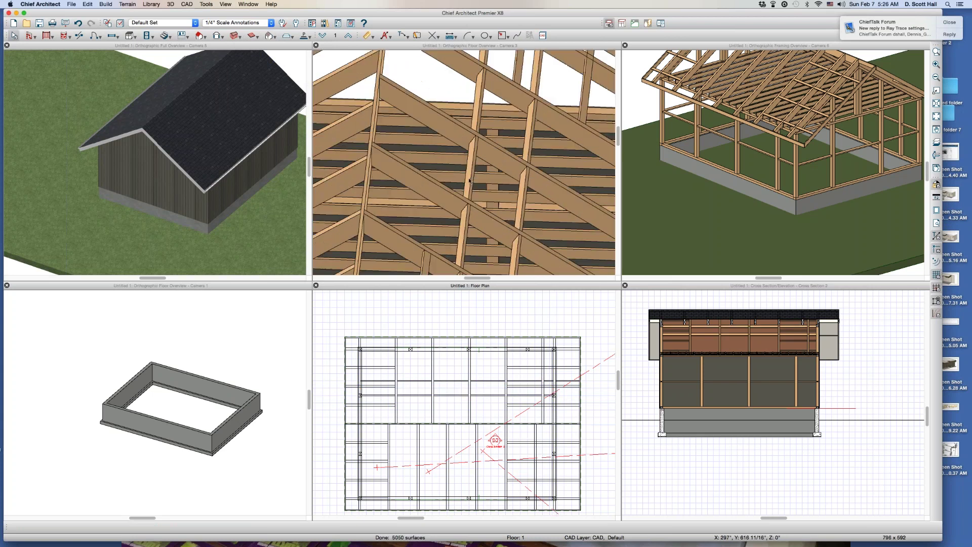
{"action": "left_click", "coordinate": [479, 178]}
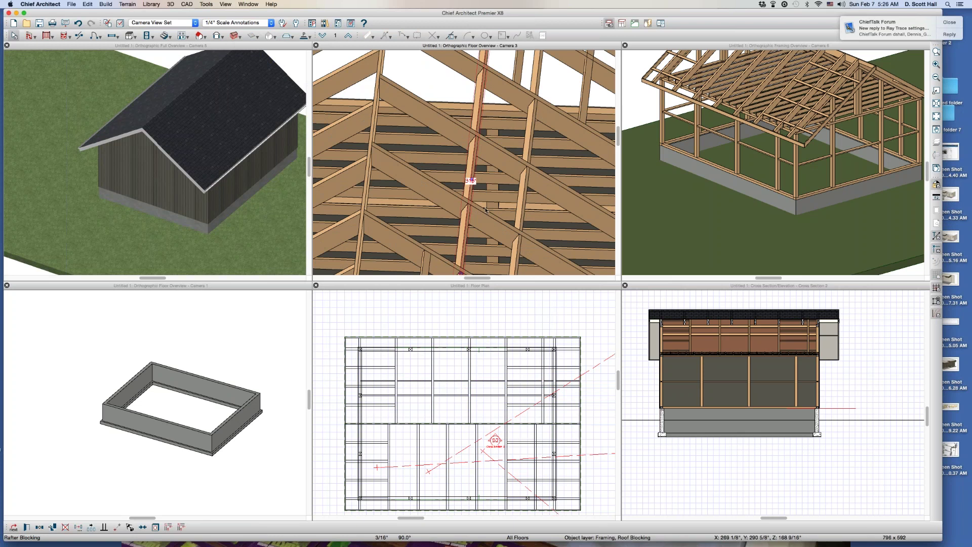
{"action": "double_click", "coordinate": [460, 274]}
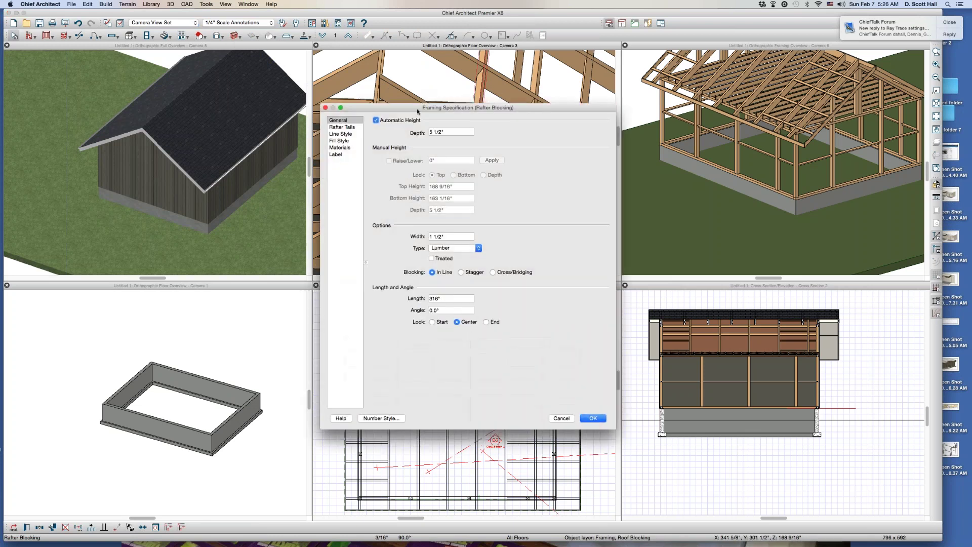
{"action": "key", "text": "Tab"}
{"action": "type", "text": "3"}
{"action": "key", "text": "Return"}
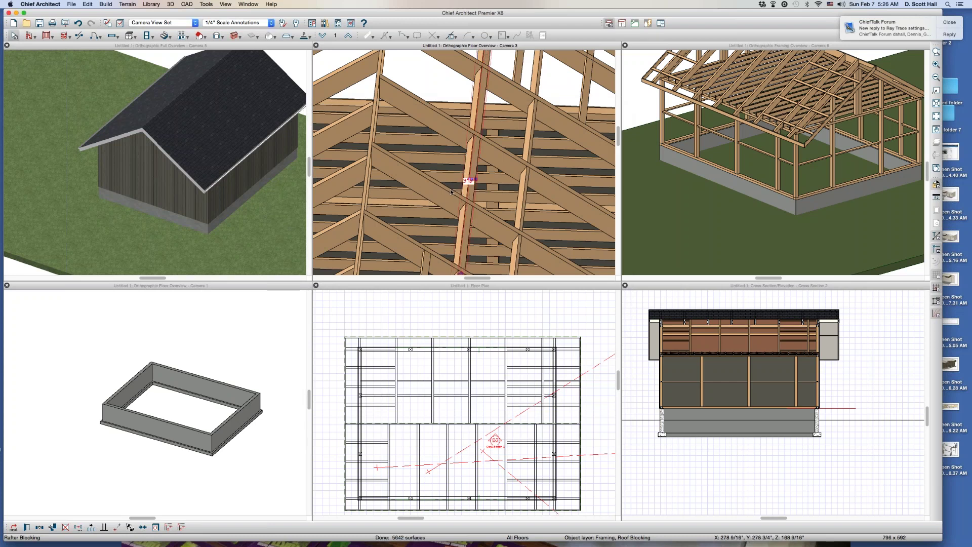
{"action": "scroll", "coordinate": [452, 184], "scroll_direction": "down", "scroll_amount": 5}
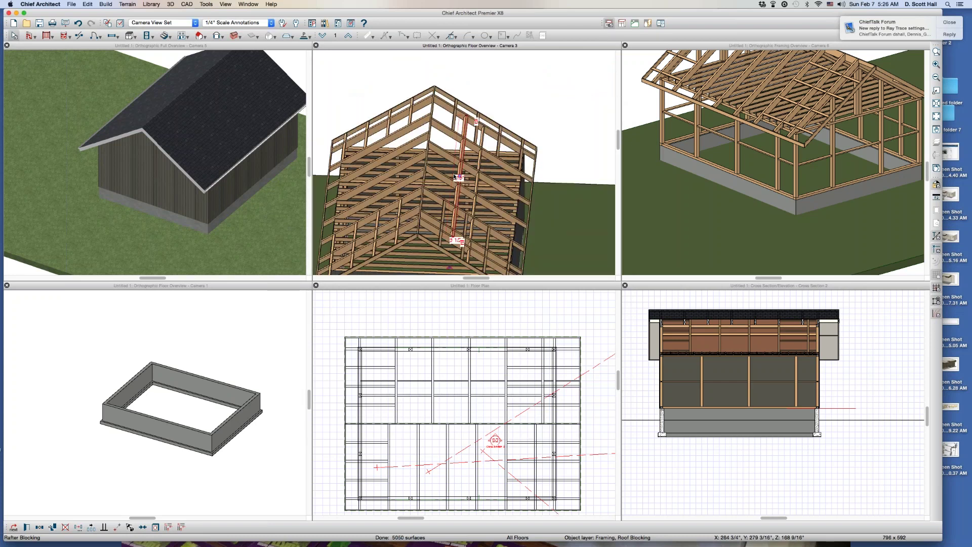
{"action": "key", "text": "Escape"}
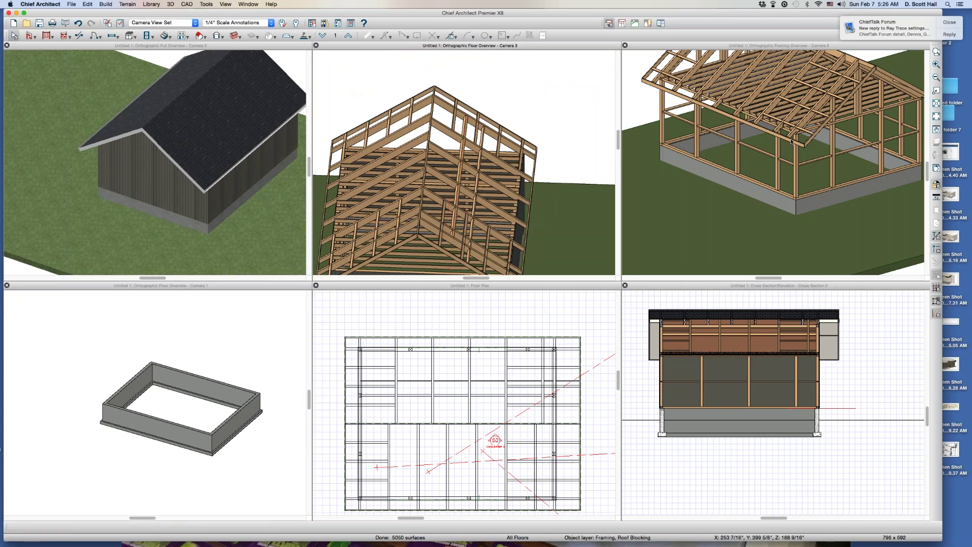
Cut a backclipped cross section from inside the plan toward the upper exterior wall, inspect it, and close it.
{"action": "left_click", "coordinate": [739, 194]}
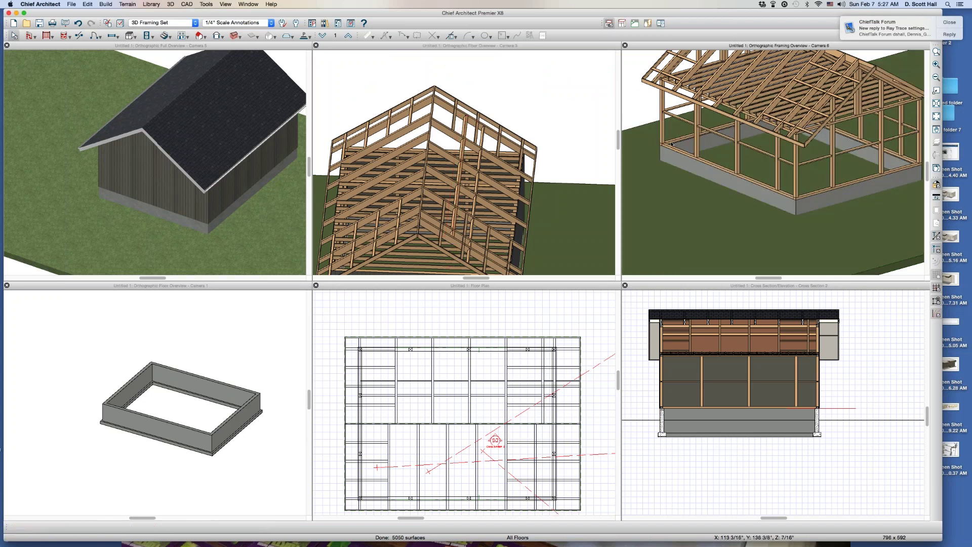
{"action": "left_click", "coordinate": [457, 346]}
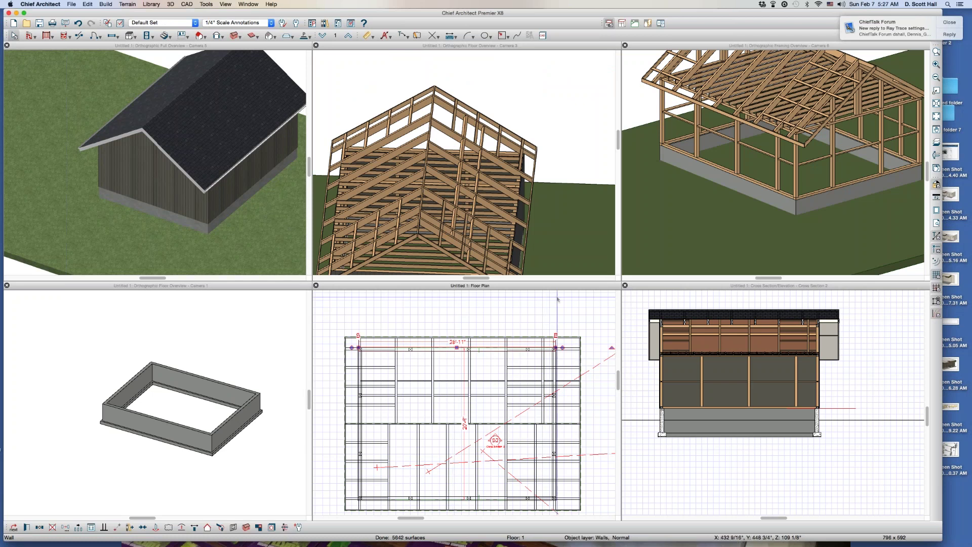
{"action": "scroll", "coordinate": [841, 155], "scroll_direction": "up", "scroll_amount": 5}
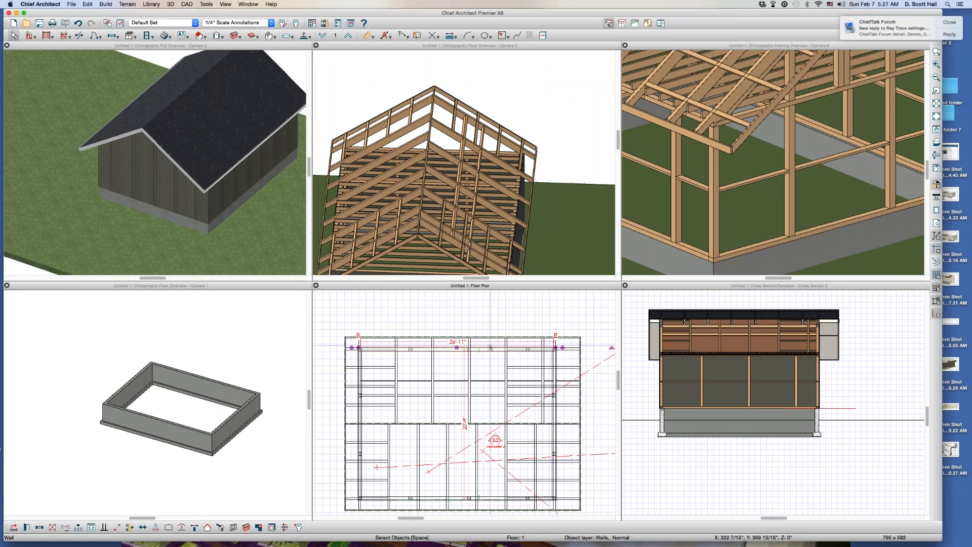
{"action": "left_click", "coordinate": [446, 344]}
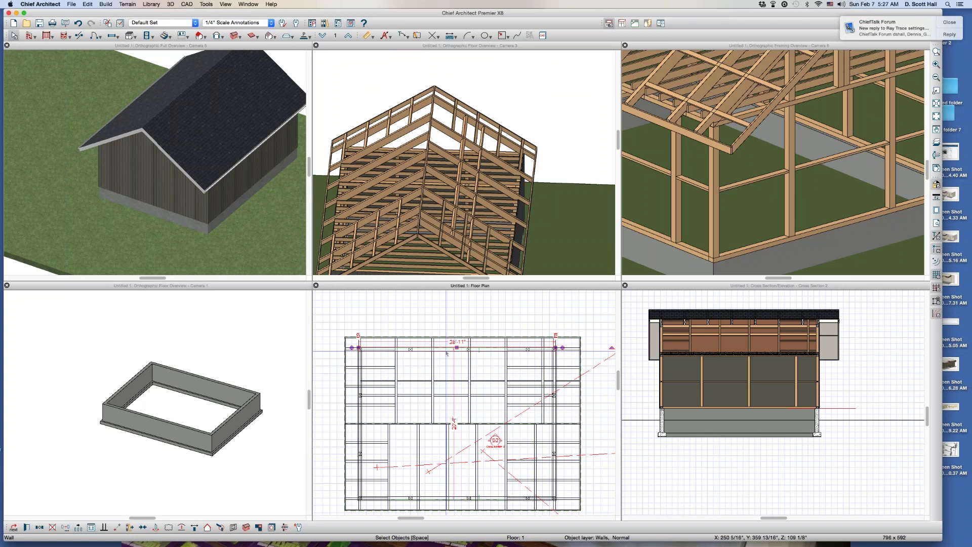
{"action": "left_click", "coordinate": [448, 370]}
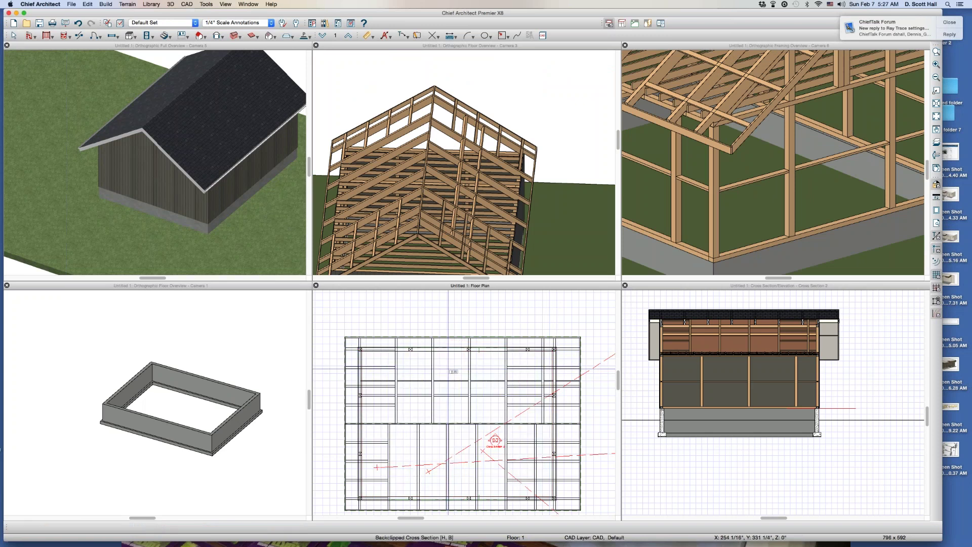
{"action": "left_click_drag", "start_coordinate": [448, 370], "coordinate": [448, 310]}
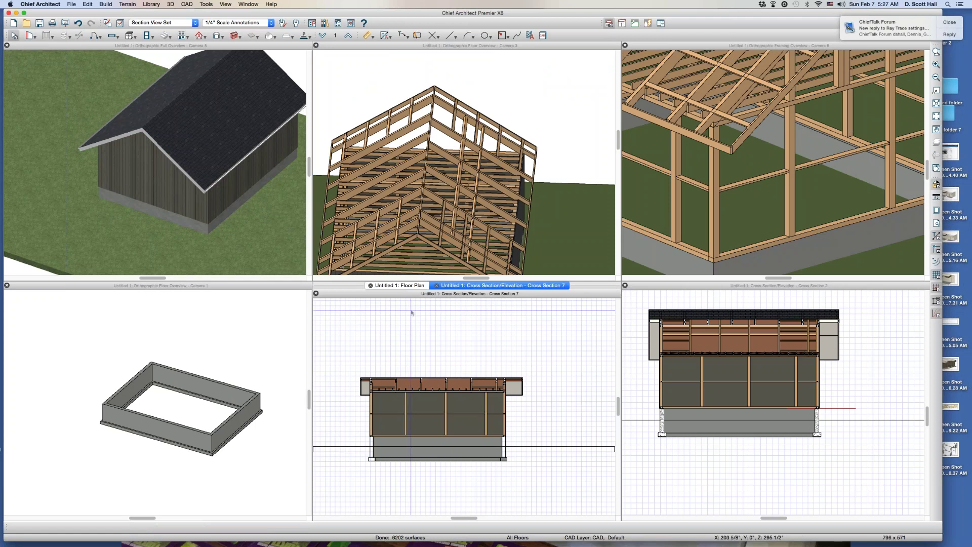
{"action": "key", "text": "super+w"}
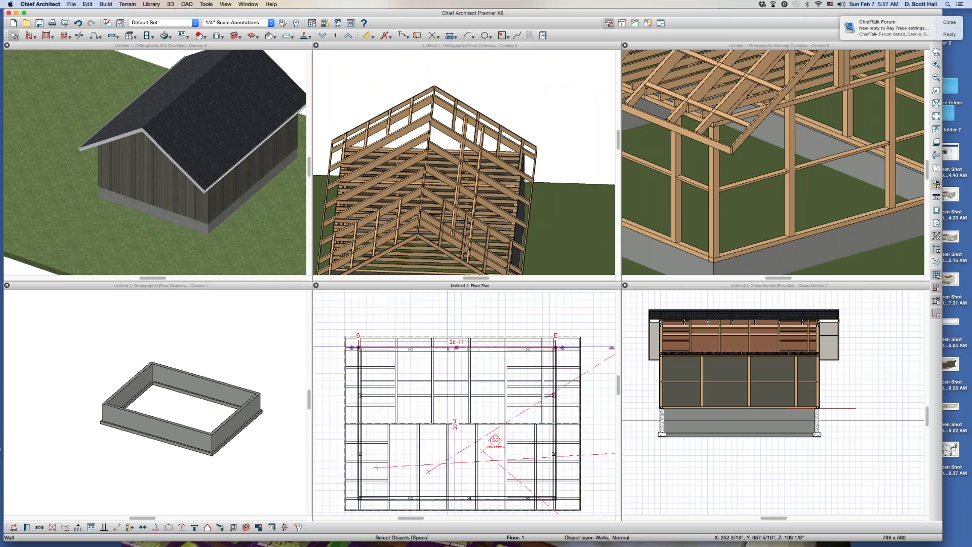
Open the framing wall detail of the plan's upper exterior wall and bring the whole frame into view.
{"action": "left_click", "coordinate": [447, 349]}
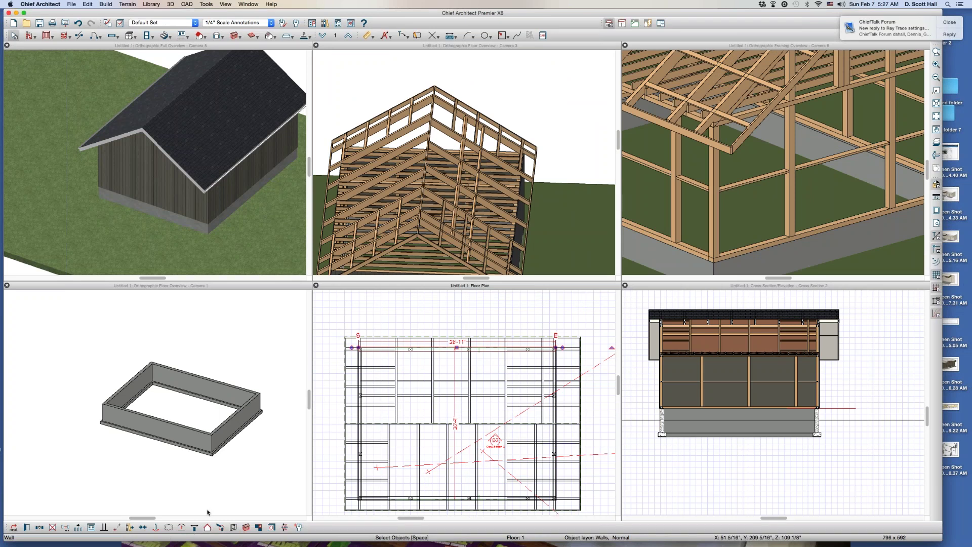
{"action": "left_click", "coordinate": [234, 528]}
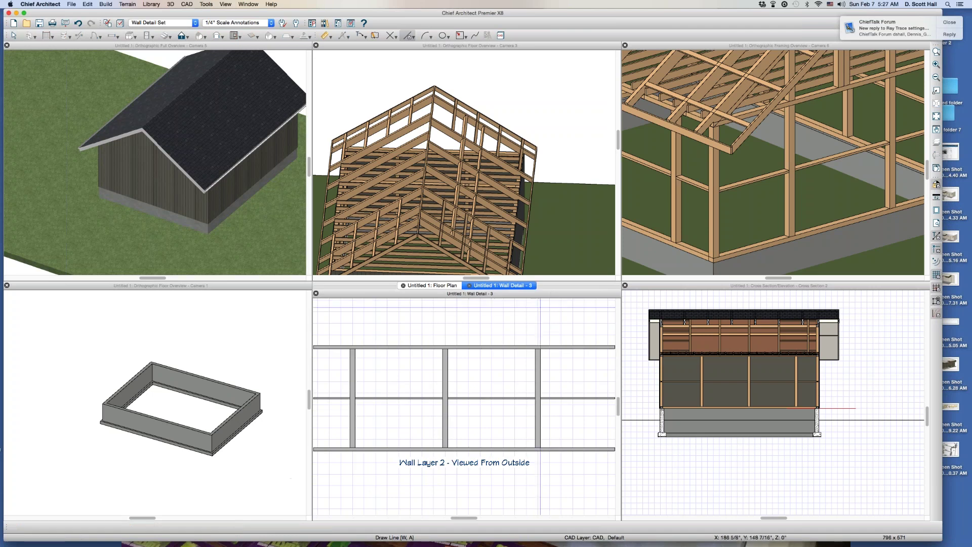
{"action": "scroll", "coordinate": [499, 378], "scroll_direction": "down", "scroll_amount": 3}
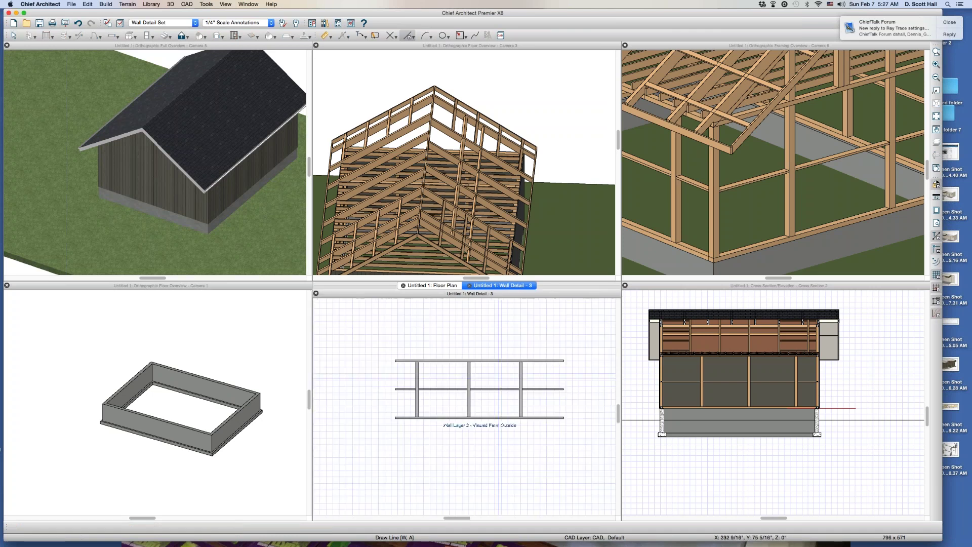
{"action": "key", "text": "space"}
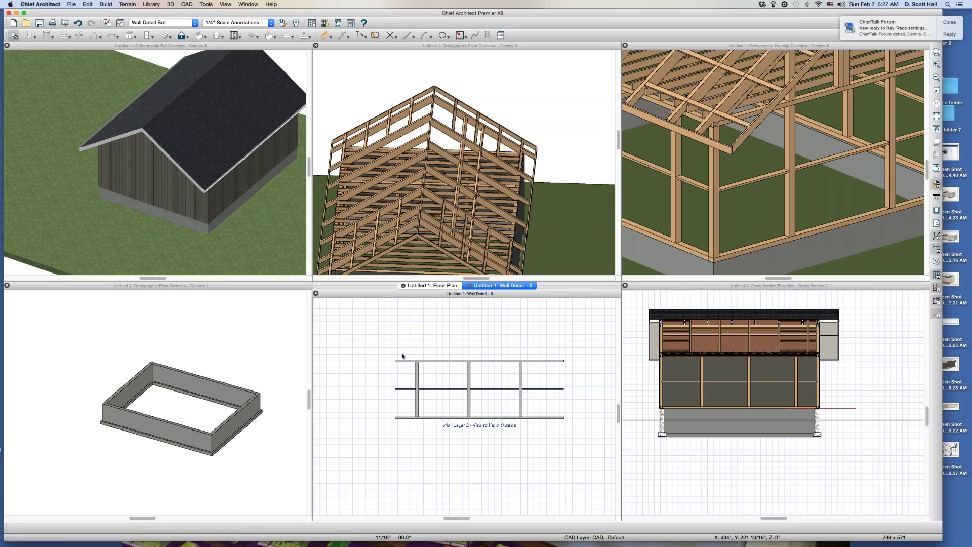
Try drawing wall bridging about 14'-6" long between the outer studs above the middle blocking, declining to turn off Automatic Wall Framing.
{"action": "left_click", "coordinate": [241, 39]}
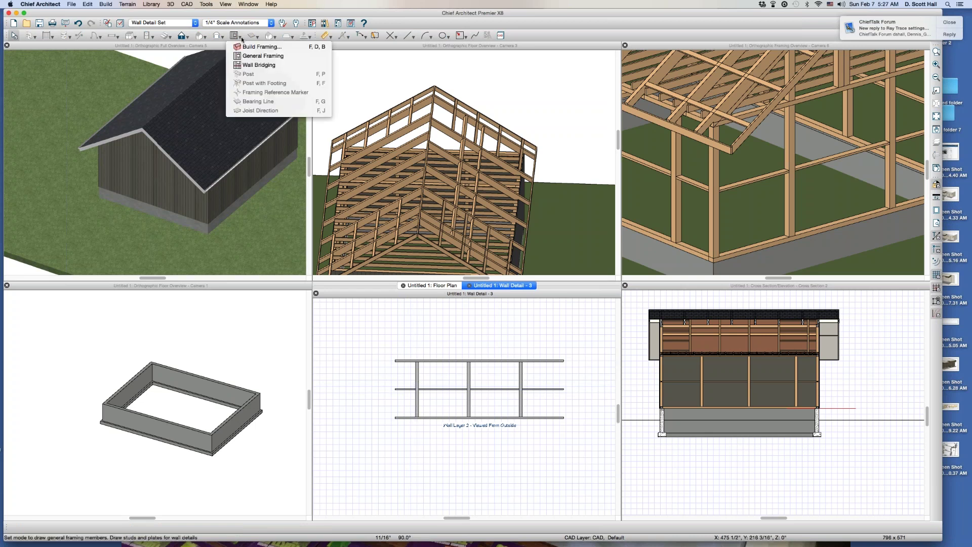
{"action": "left_click", "coordinate": [250, 65]}
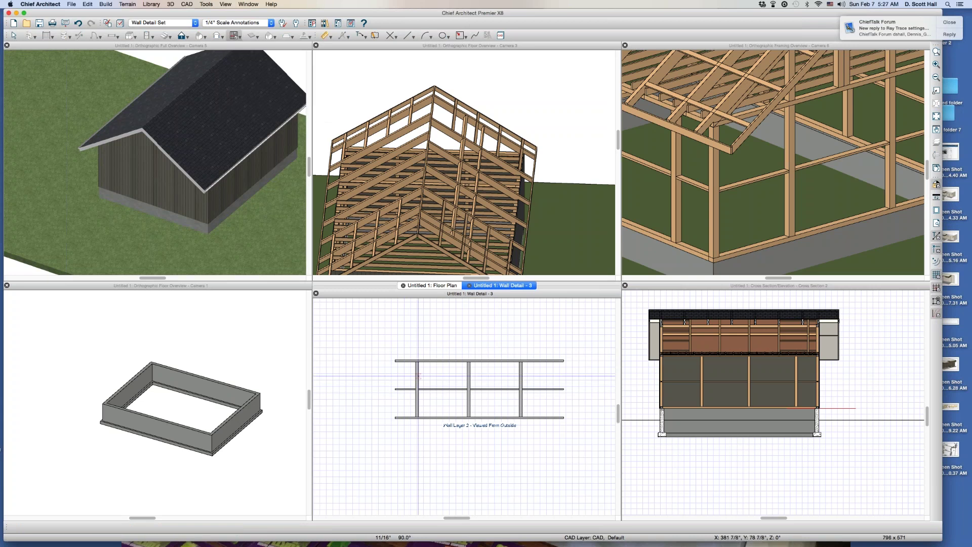
{"action": "left_click_drag", "start_coordinate": [418, 376], "coordinate": [519, 376]}
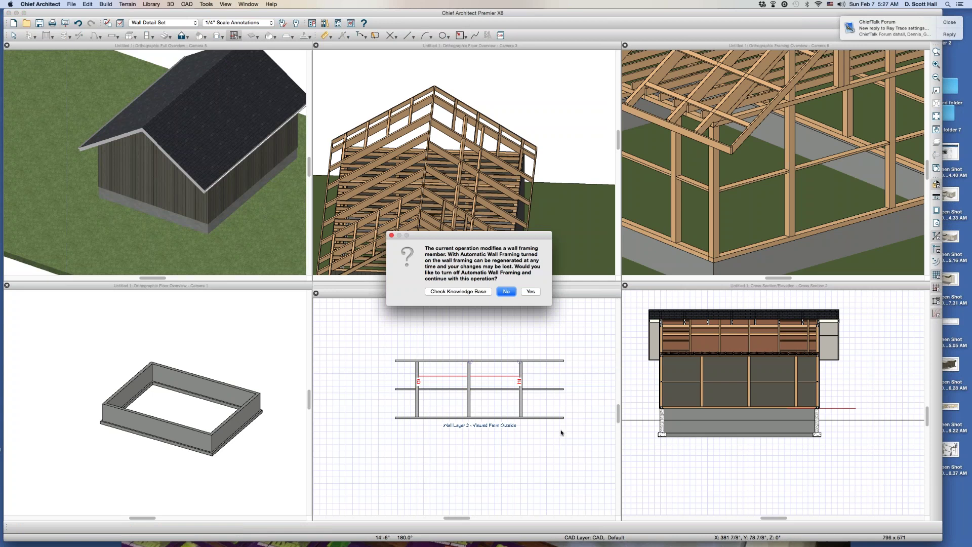
{"action": "left_click", "coordinate": [506, 291]}
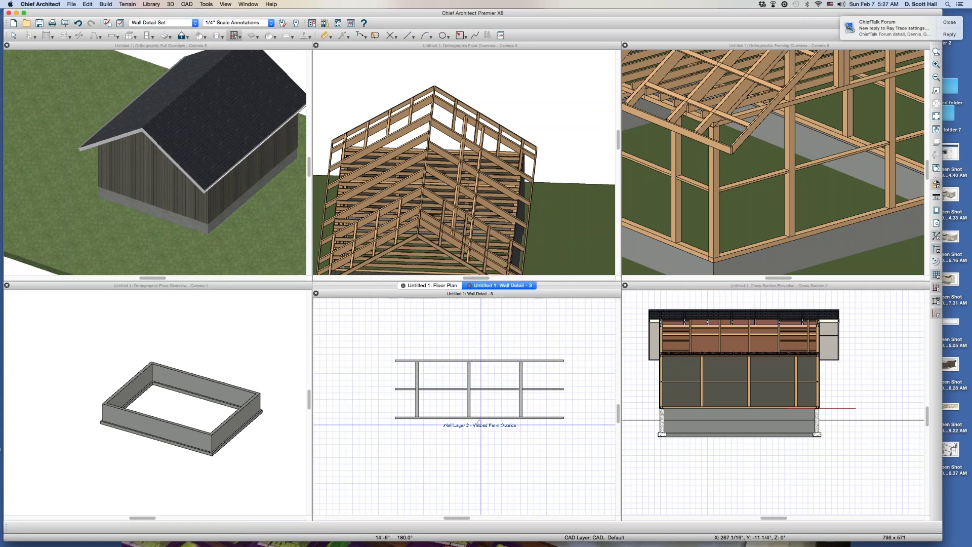